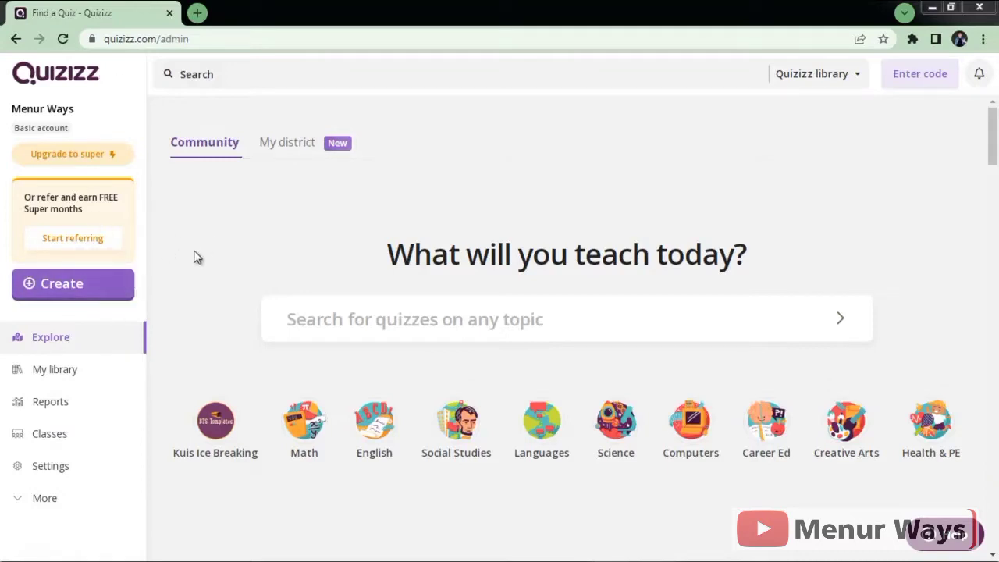
Step: Bring up the Create your own dialog with its lesson and quiz options
click(96, 290)
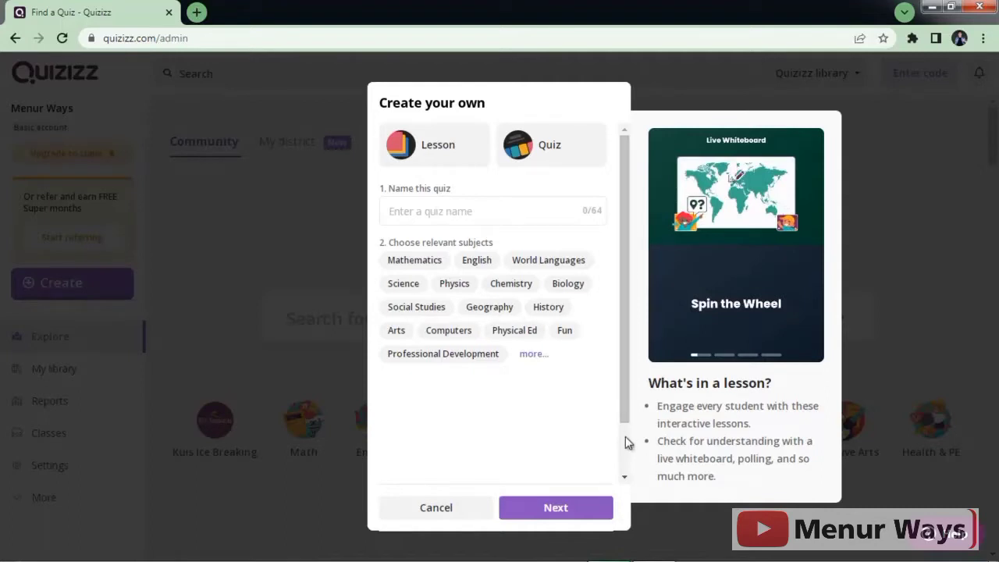
scroll(625, 437, down, 1)
scroll(625, 165, up, 1)
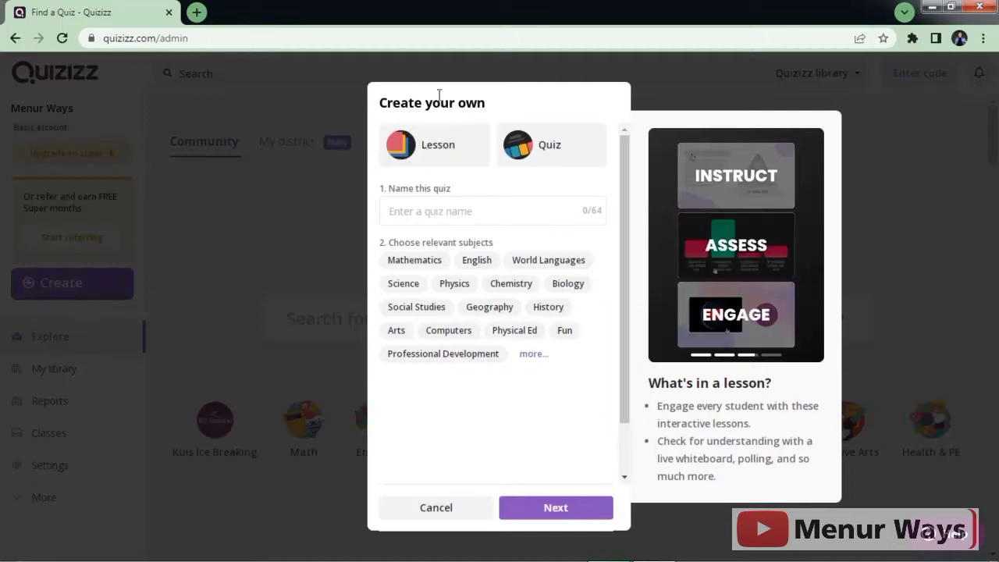
Step: Make a lesson named 'Jenis-Jenis Hewan', tag it Biology, and continue to themes
click(442, 153)
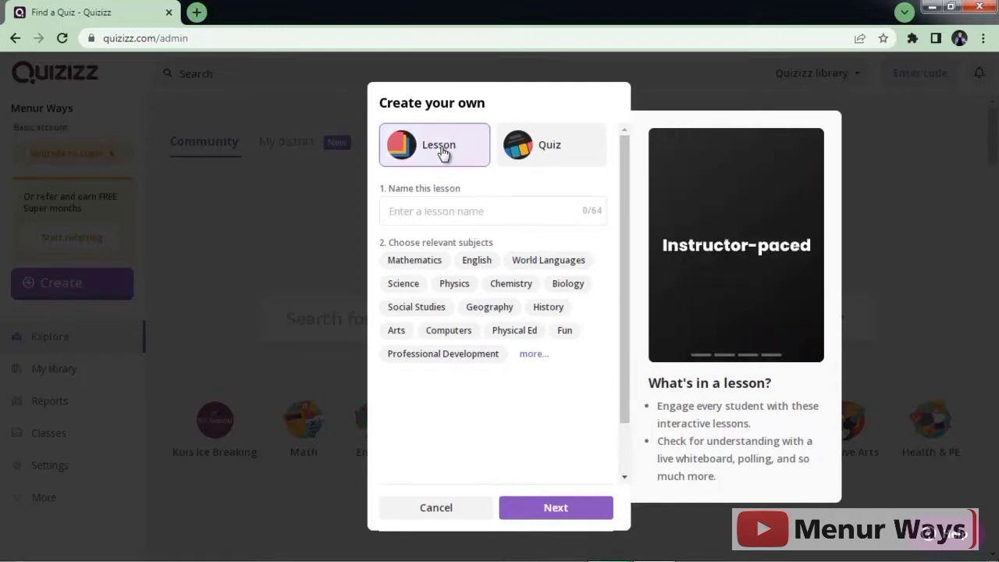
click(466, 215)
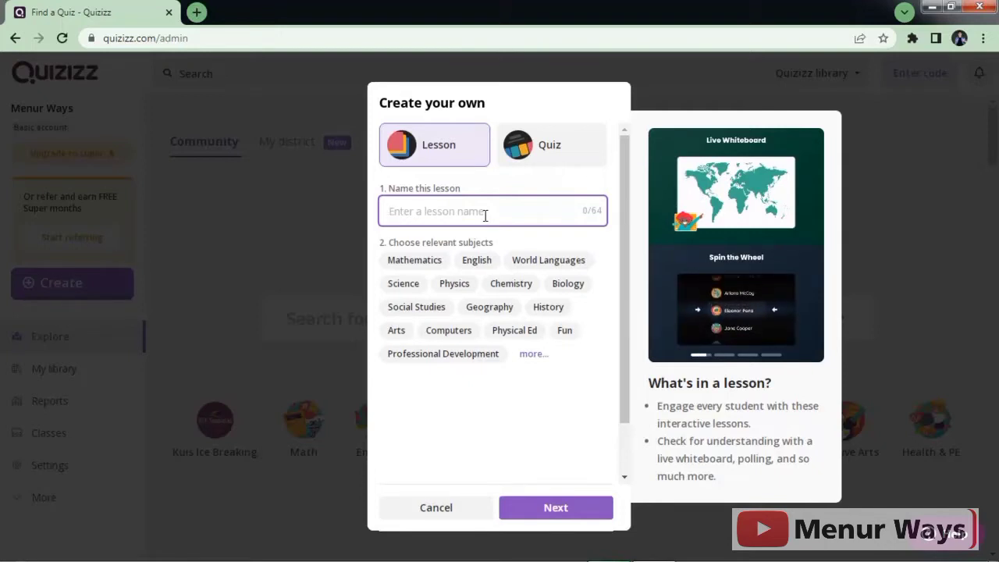
text(Hewan)
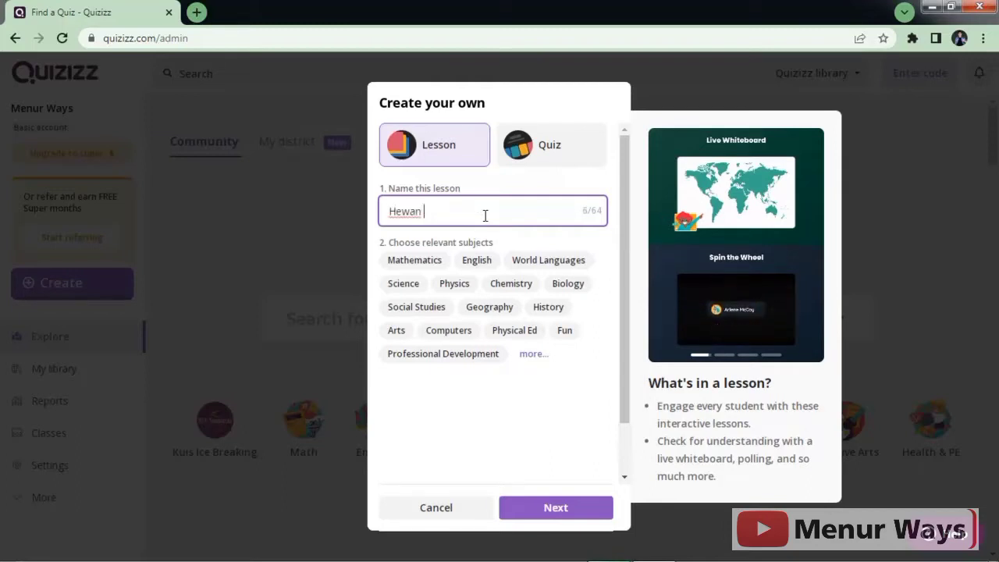
key(BackSpace)
key(BackSpace)
key(BackSpace)
key(BackSpace)
key(BackSpace)
key(BackSpace)
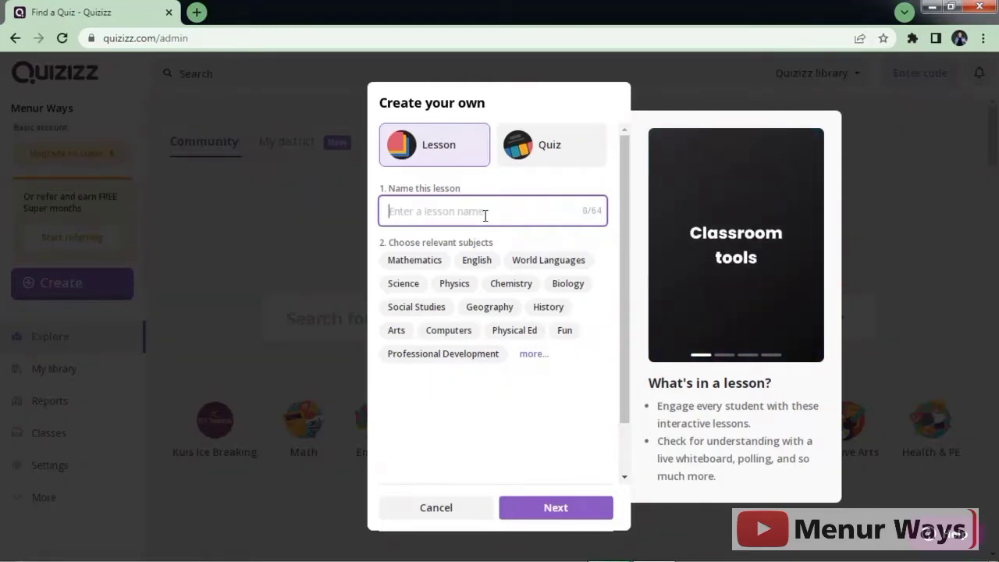
text(Jenis-)
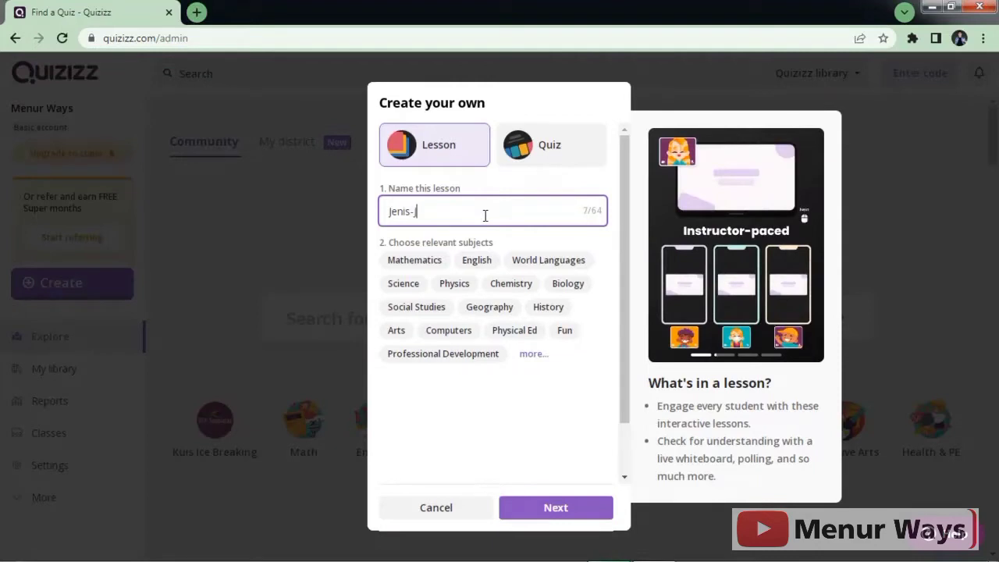
text(Jenis Hewan)
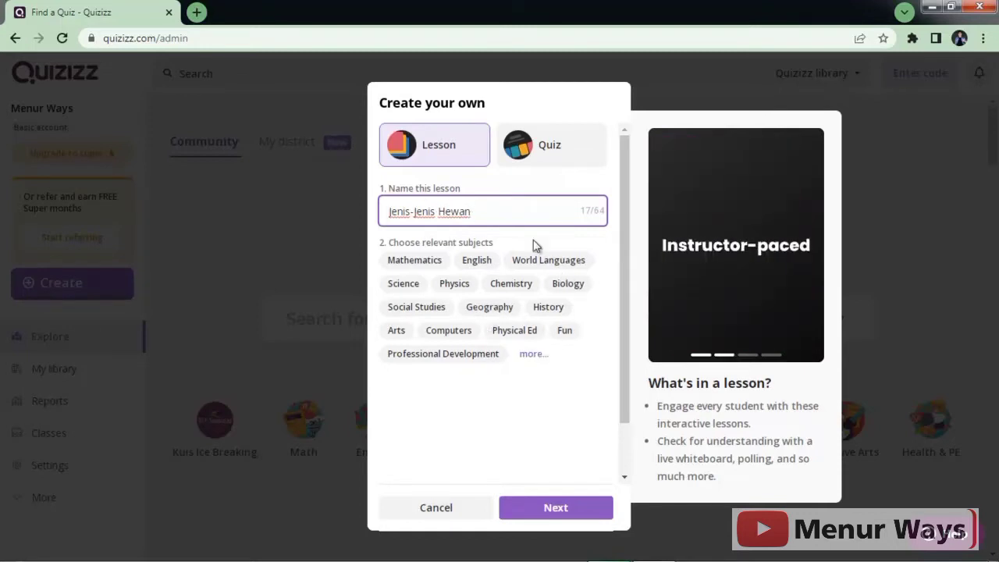
click(585, 285)
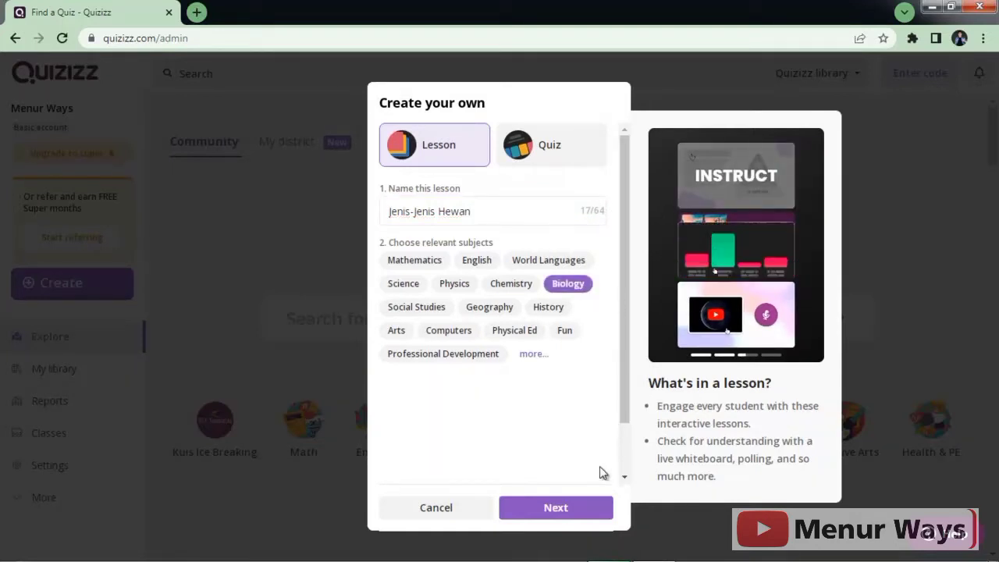
click(570, 509)
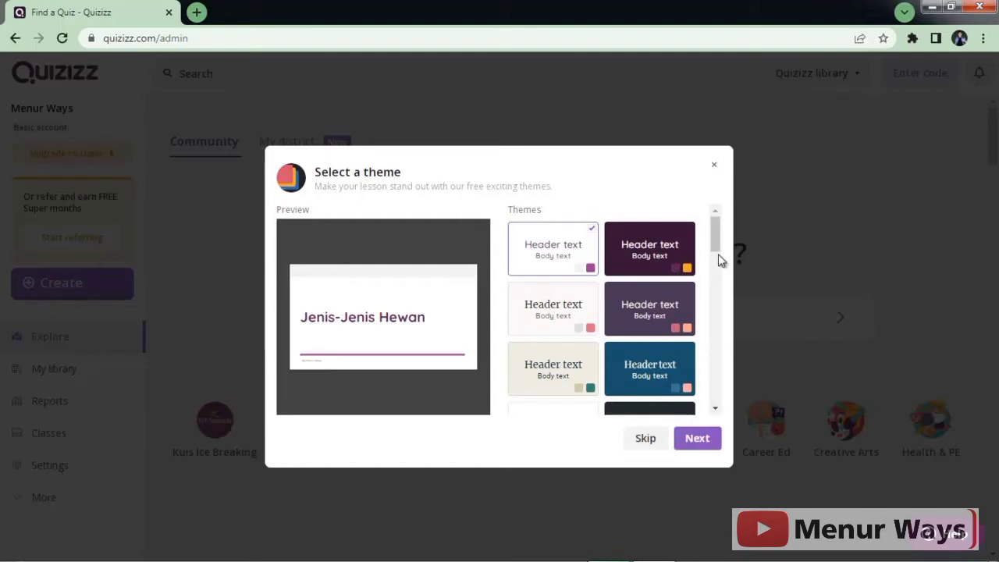
Step: Choose the dark blue theme for Jenis-Jenis Hewan and proceed to the lesson editor
scroll(723, 286, down, 6)
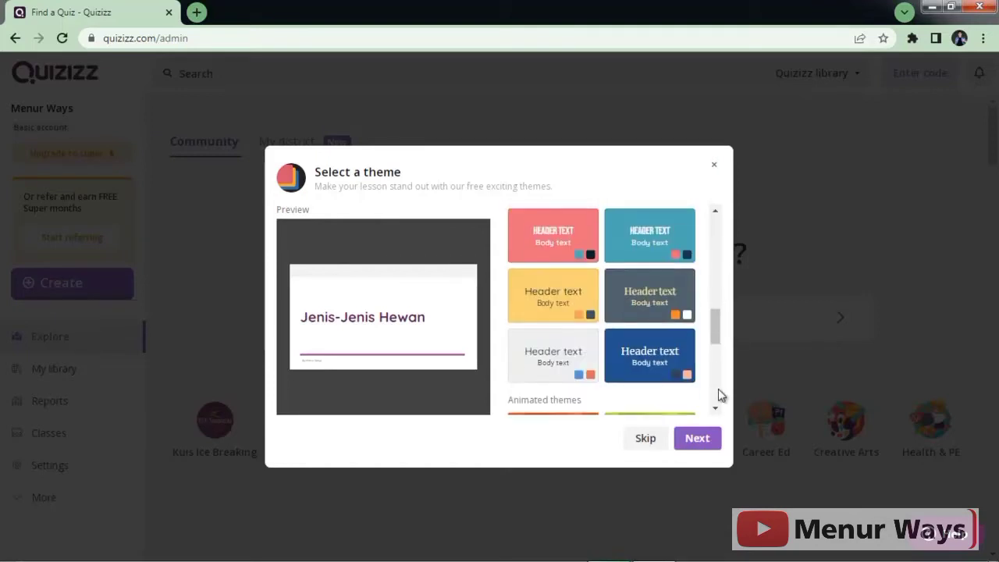
scroll(719, 389, down, 5)
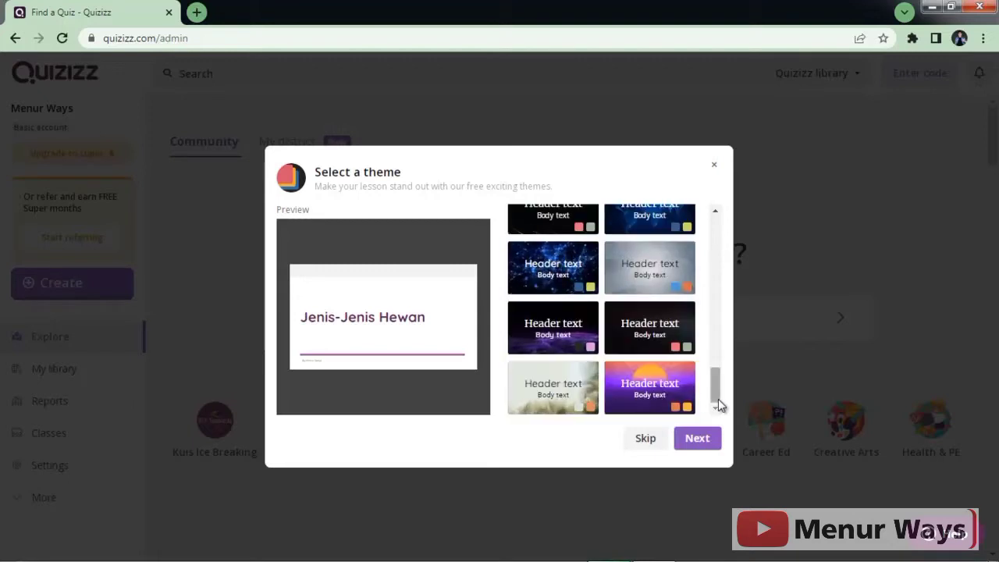
scroll(719, 344, up, 4)
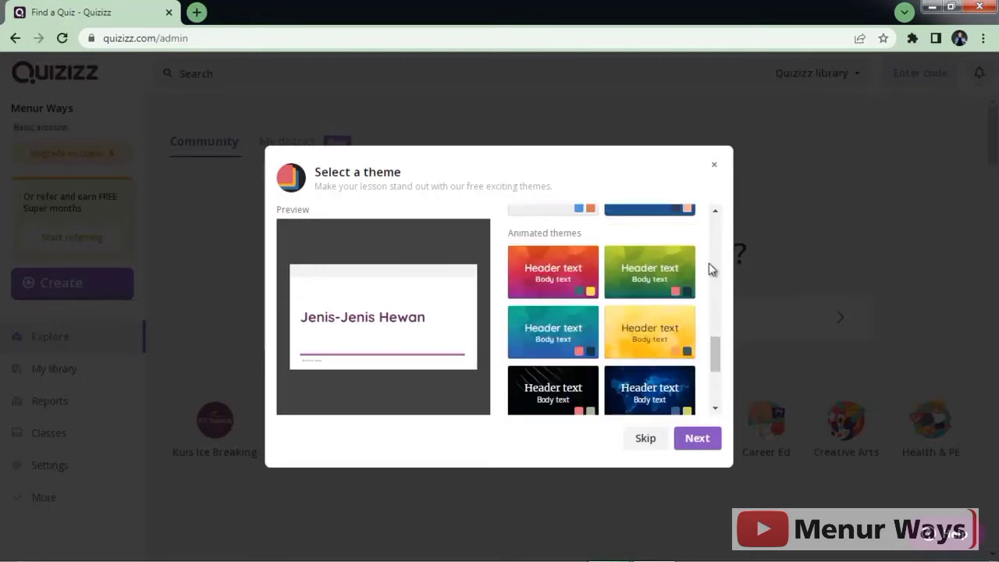
scroll(709, 263, up, 4)
scroll(717, 254, up, 2)
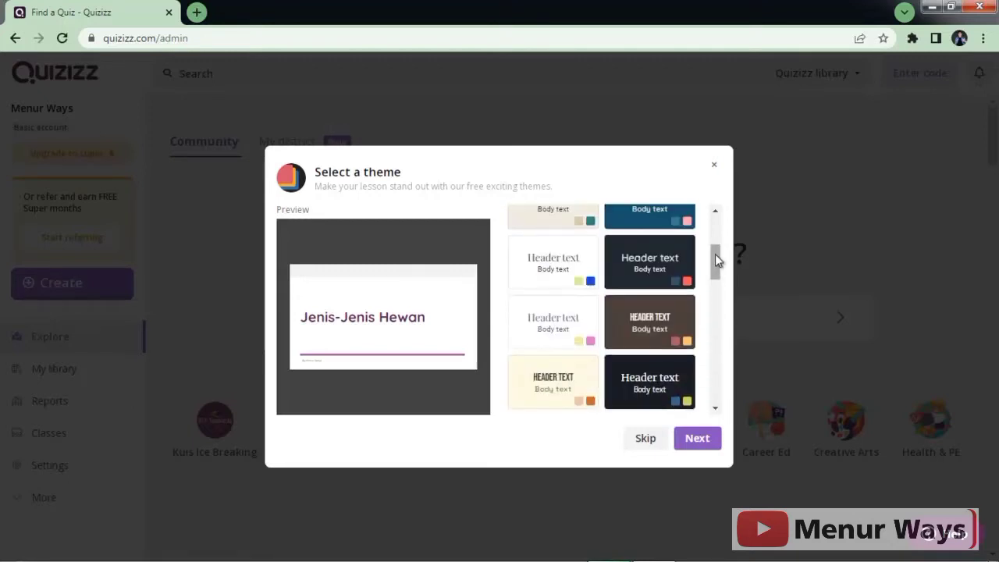
scroll(719, 232, up, 2)
scroll(720, 284, down, 3)
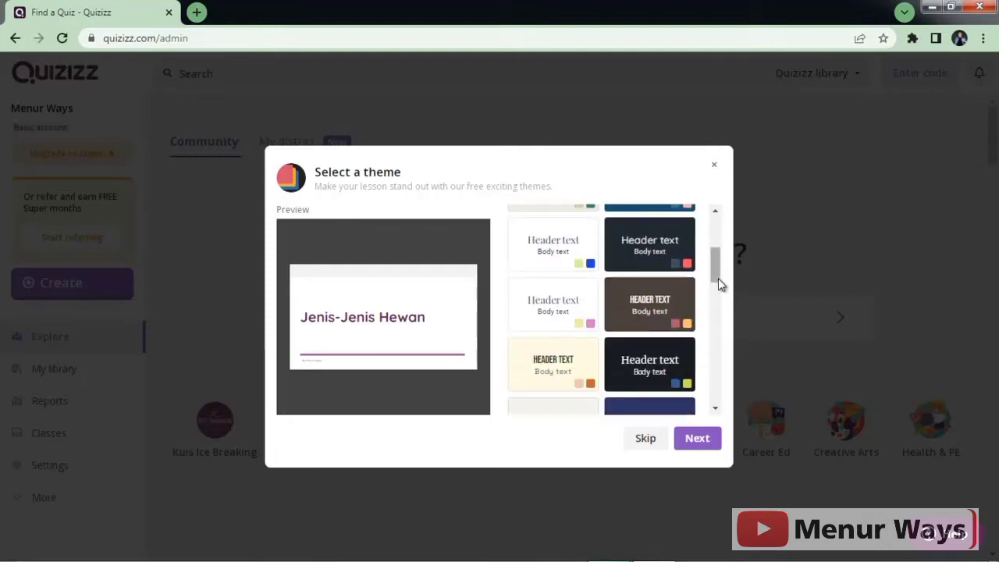
scroll(718, 314, down, 3)
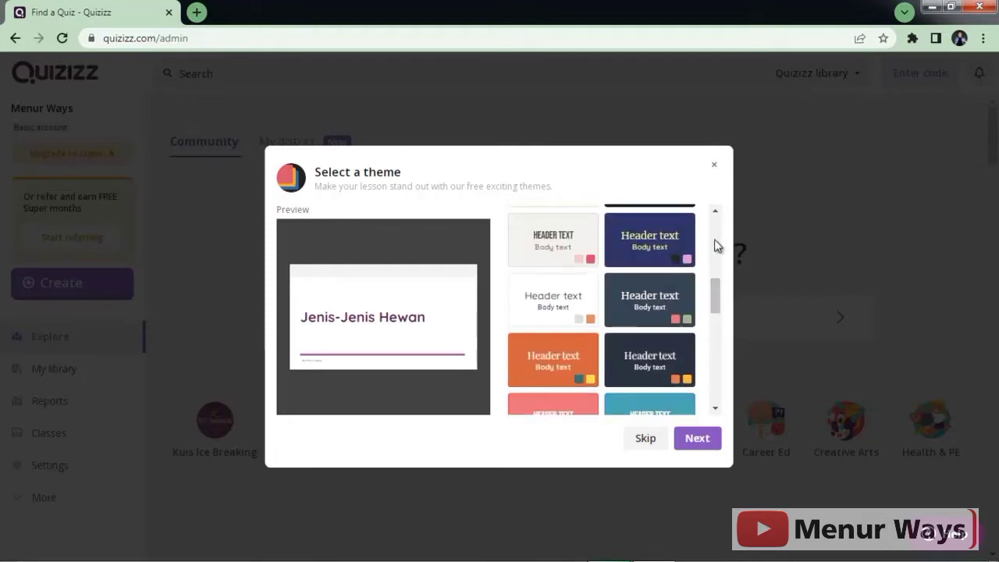
scroll(717, 238, up, 3)
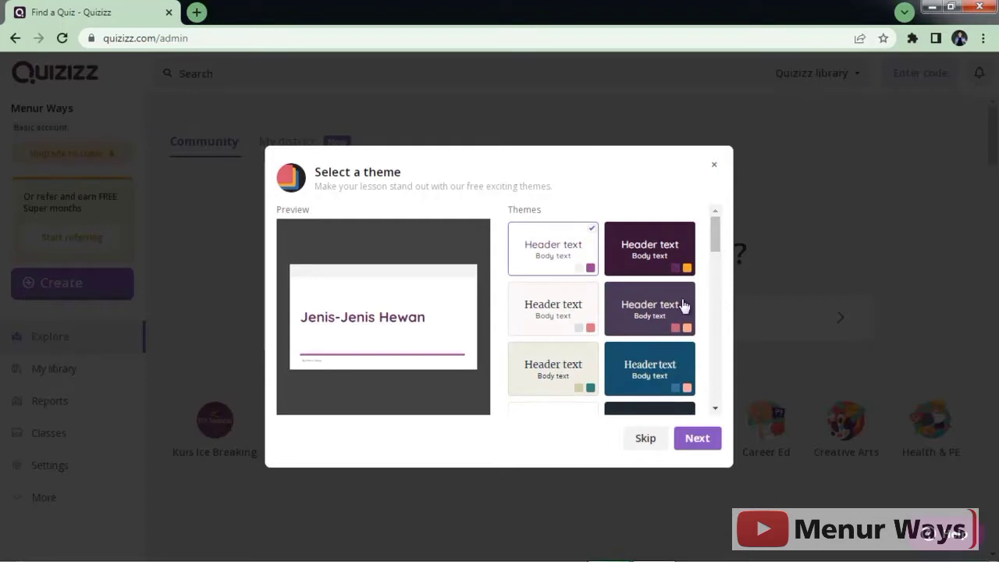
click(663, 370)
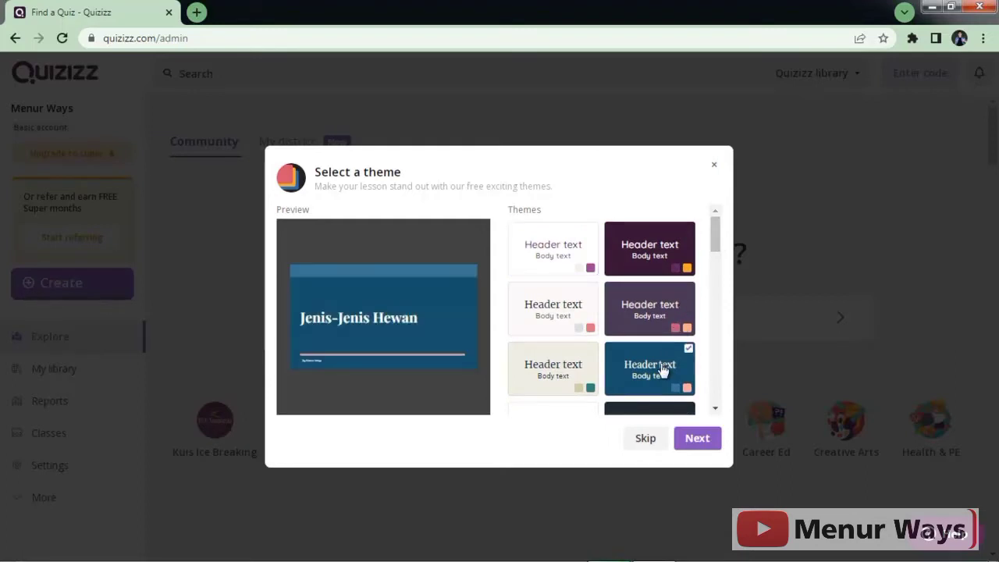
click(698, 441)
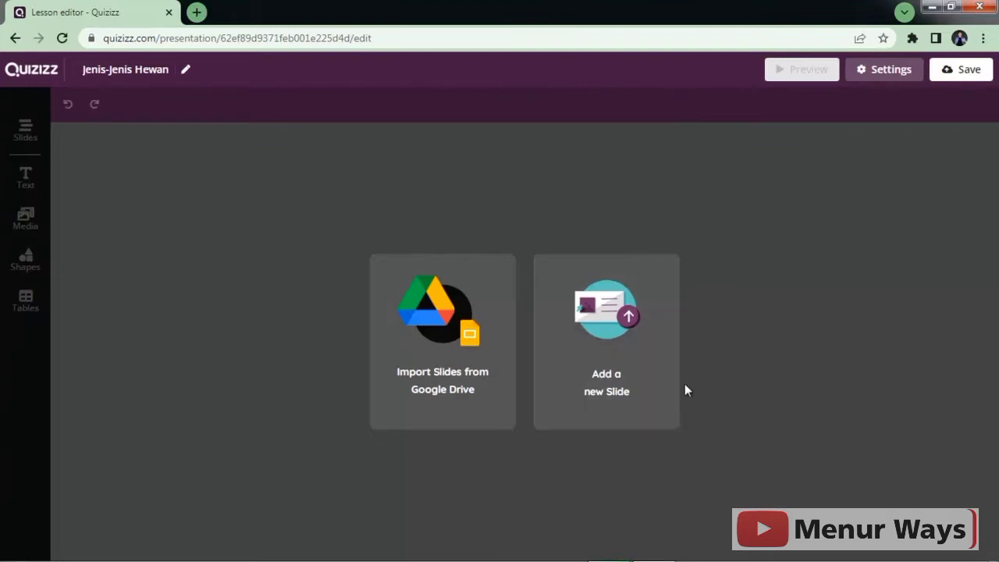
Step: Start adding a new slide to the empty lesson
click(652, 350)
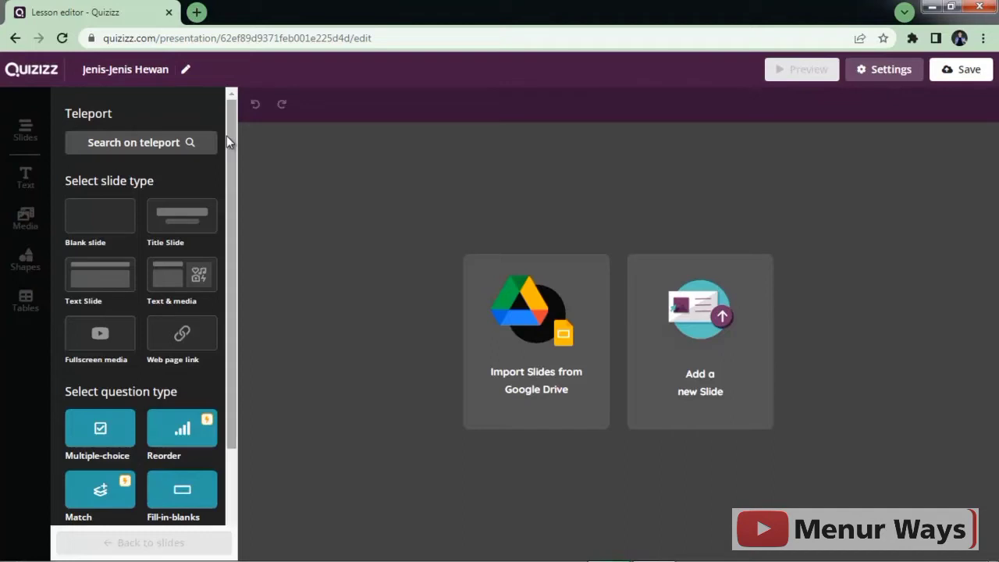
Step: Browse the slide and question types, then choose the Title Slide type
drag(229, 141, 231, 311)
drag(234, 274, 236, 124)
mouse_move(233, 159)
mouse_down()
mouse_move(235, 313)
mouse_move(233, 154)
mouse_up()
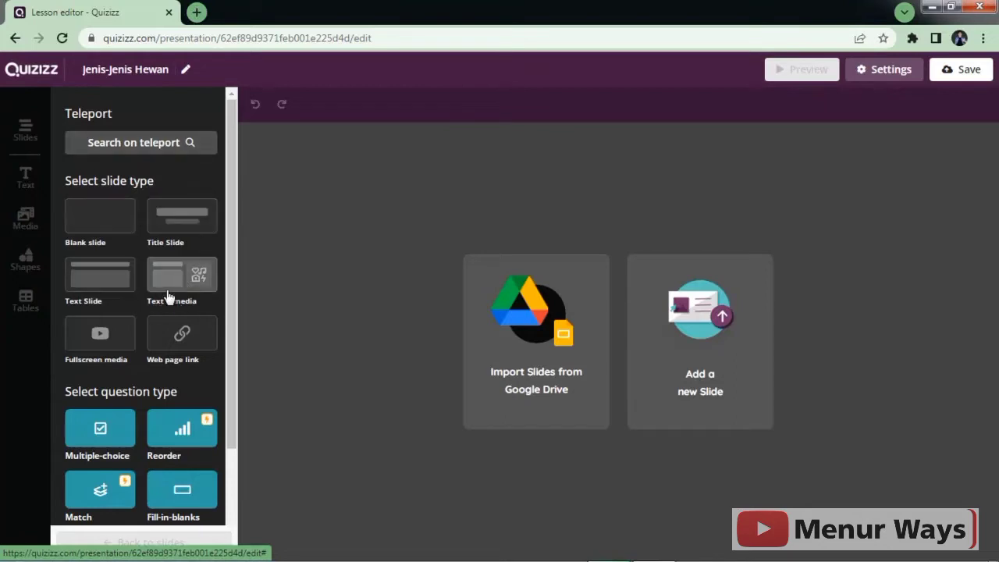
drag(233, 300, 232, 405)
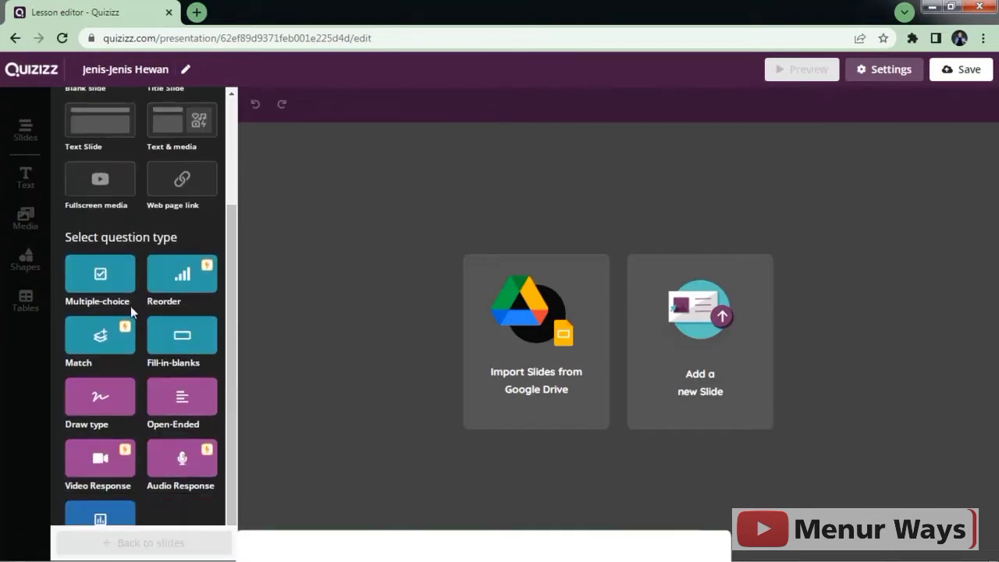
drag(233, 326, 234, 379)
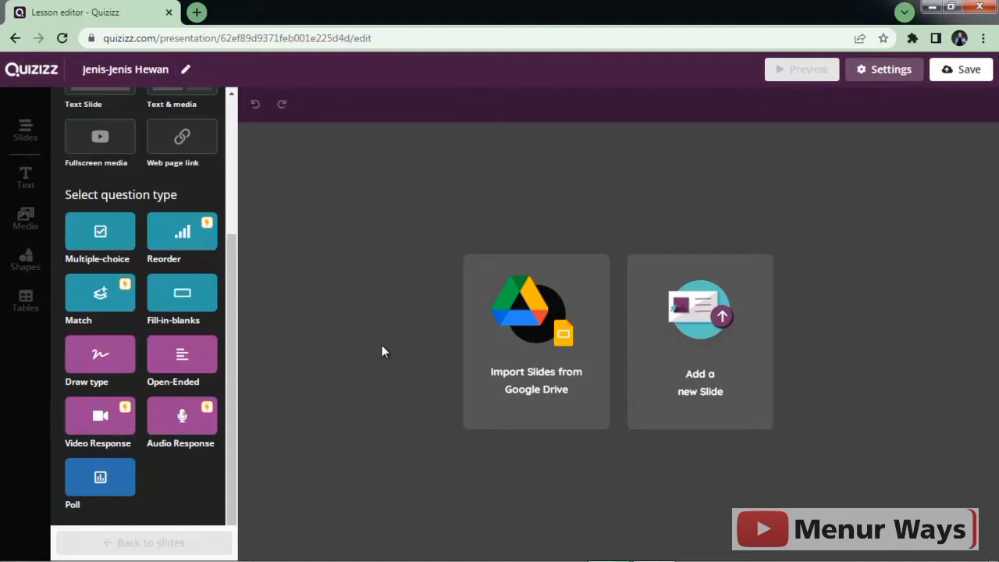
drag(234, 287, 245, 116)
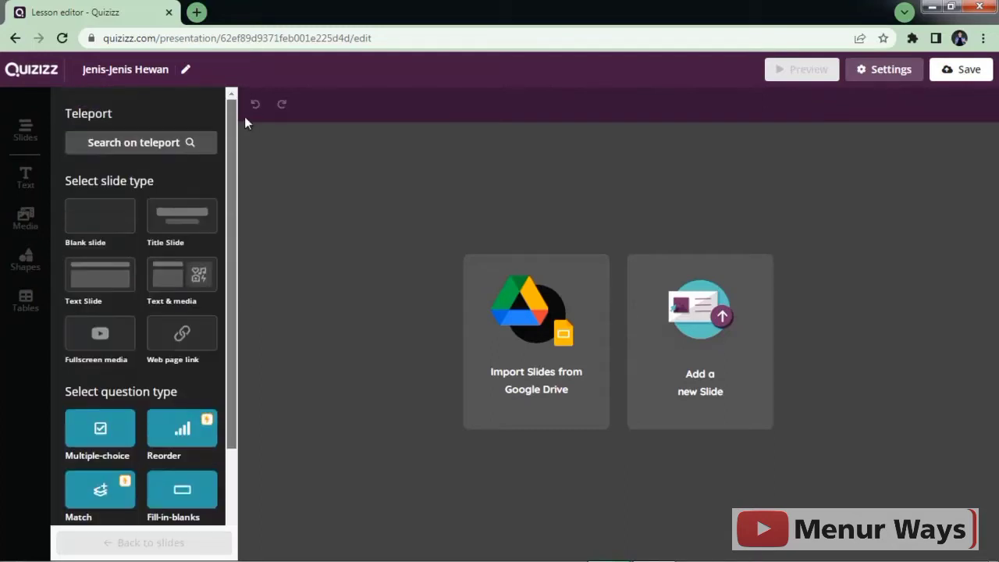
click(197, 226)
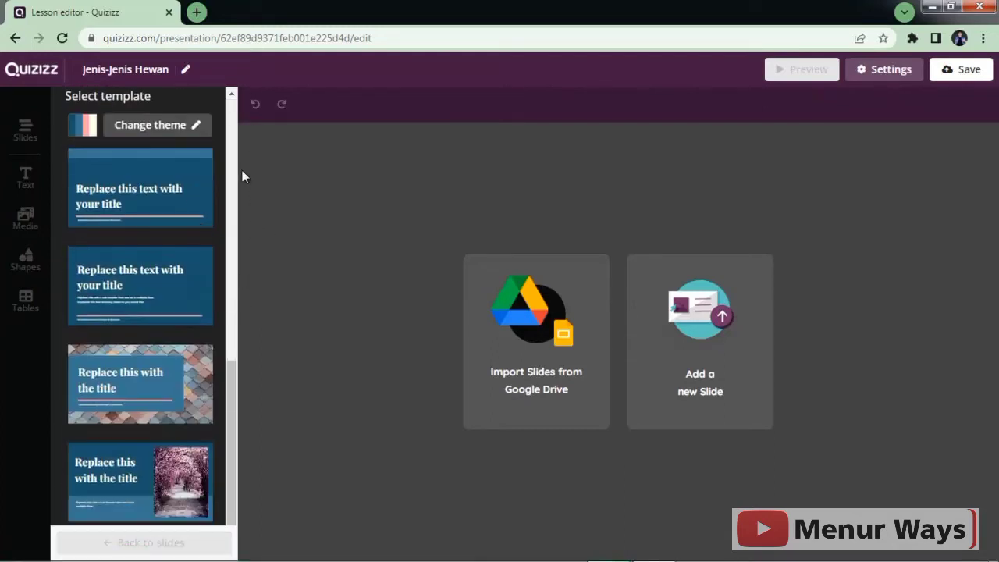
Step: Add the last title template, the one with the tree-lined path photo
drag(233, 425, 234, 539)
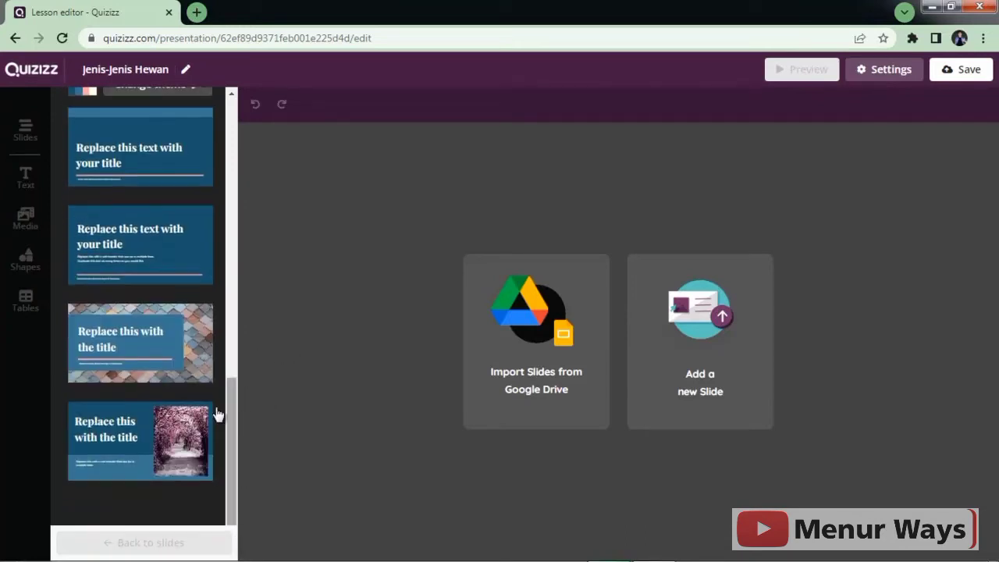
click(145, 454)
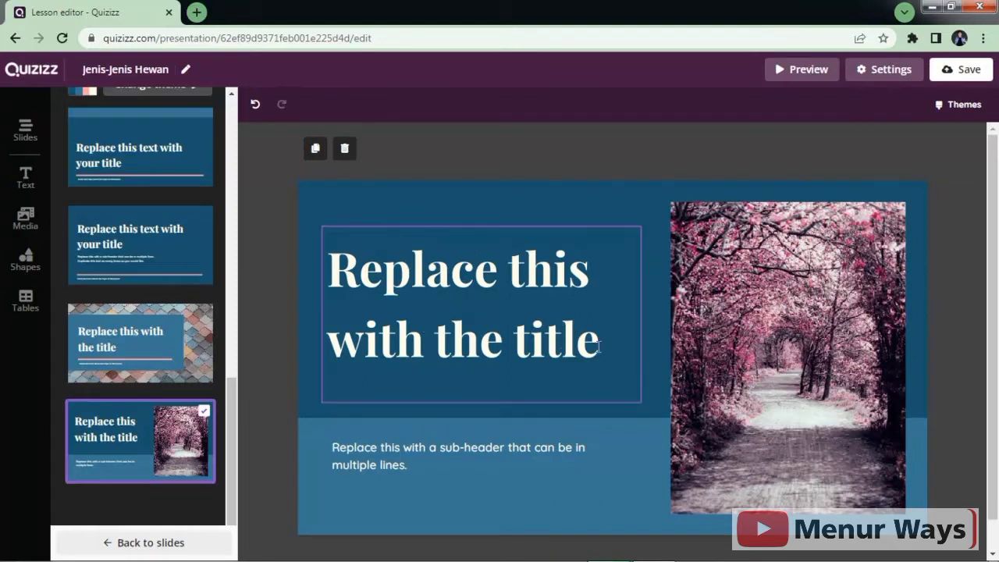
Step: Replace the placeholder heading with 'Jenis-Jenis' and 'Hewan' on a second line
double_click(430, 309)
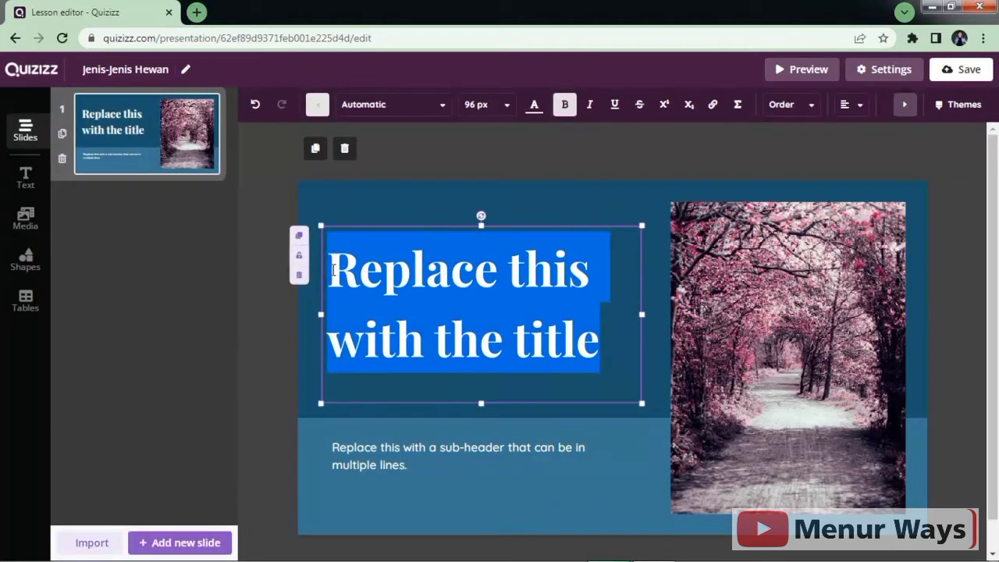
text(Jen)
key(BackSpace)
key(BackSpace)
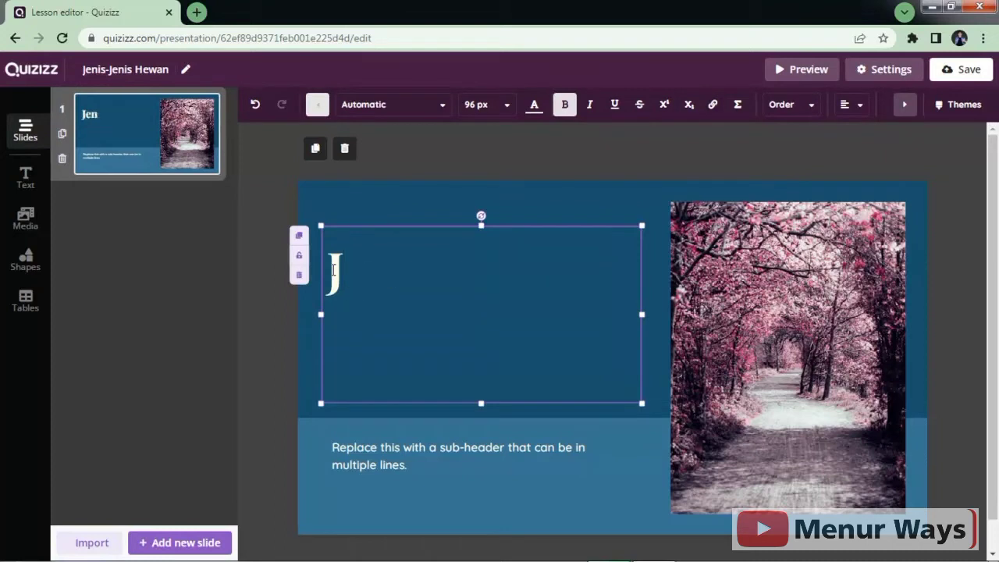
text(enis-J)
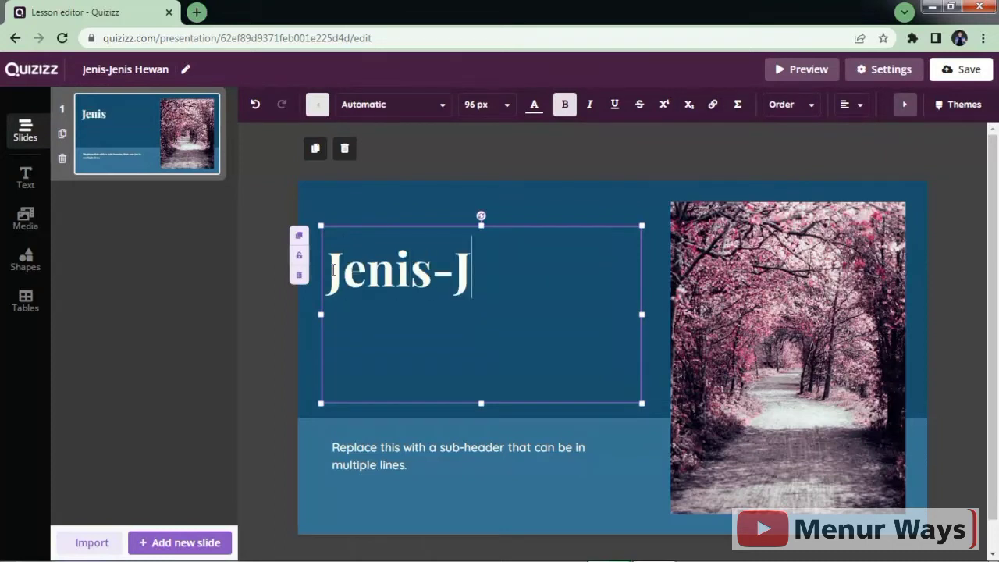
text(enis)
key(Return)
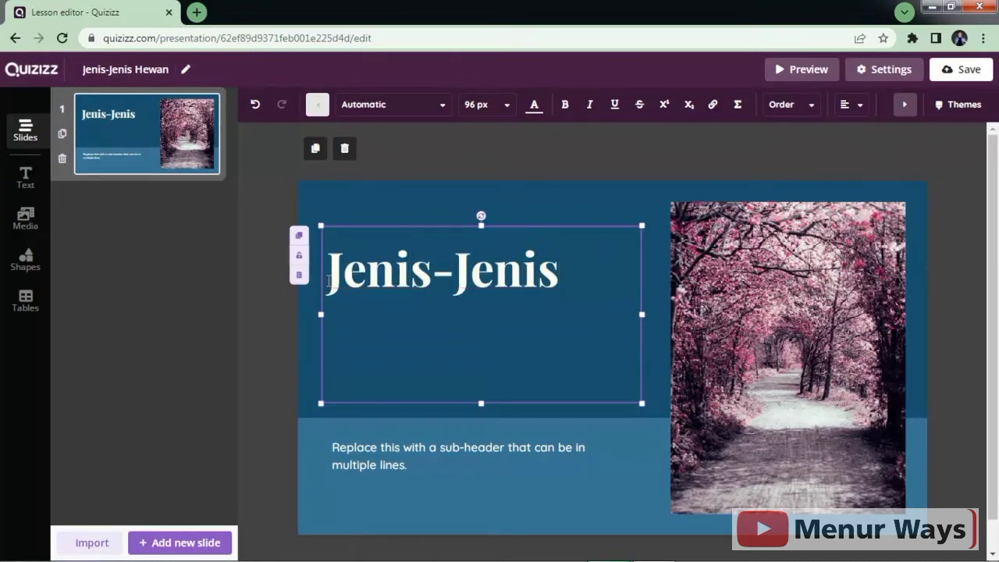
text(Hewan)
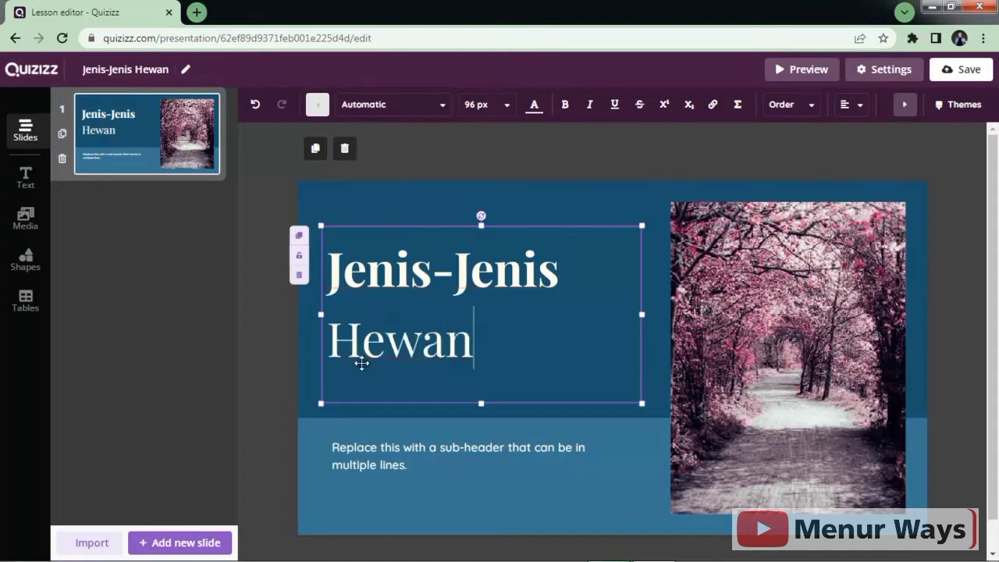
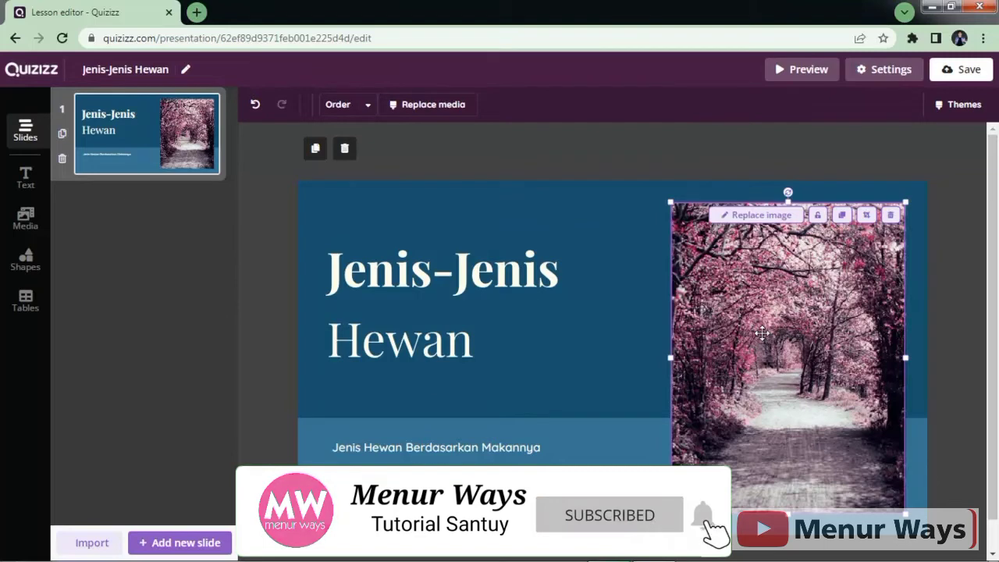
Step: Search images for 'Hewan' and pick the panda photo to replace the title slide's forest picture
click(760, 217)
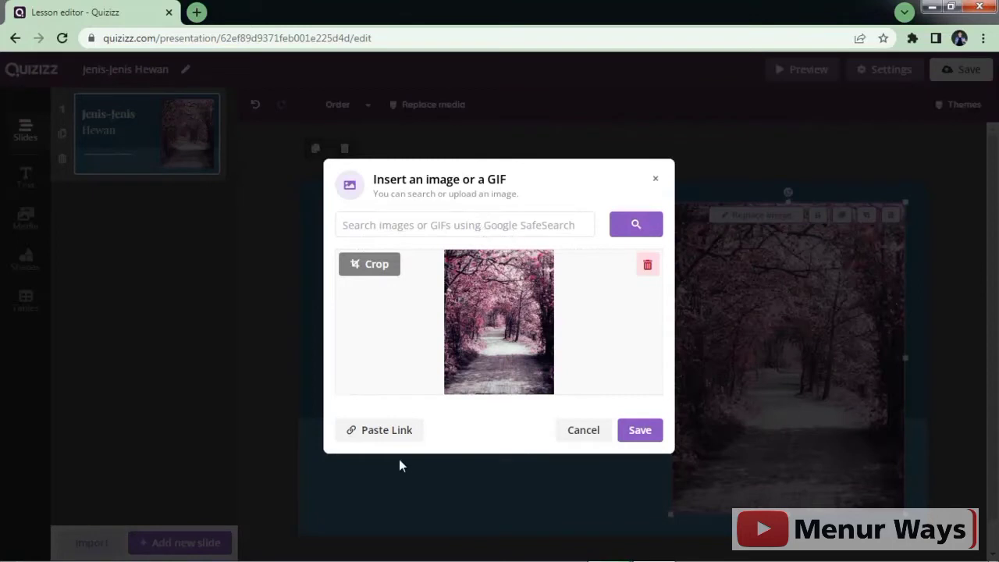
click(426, 231)
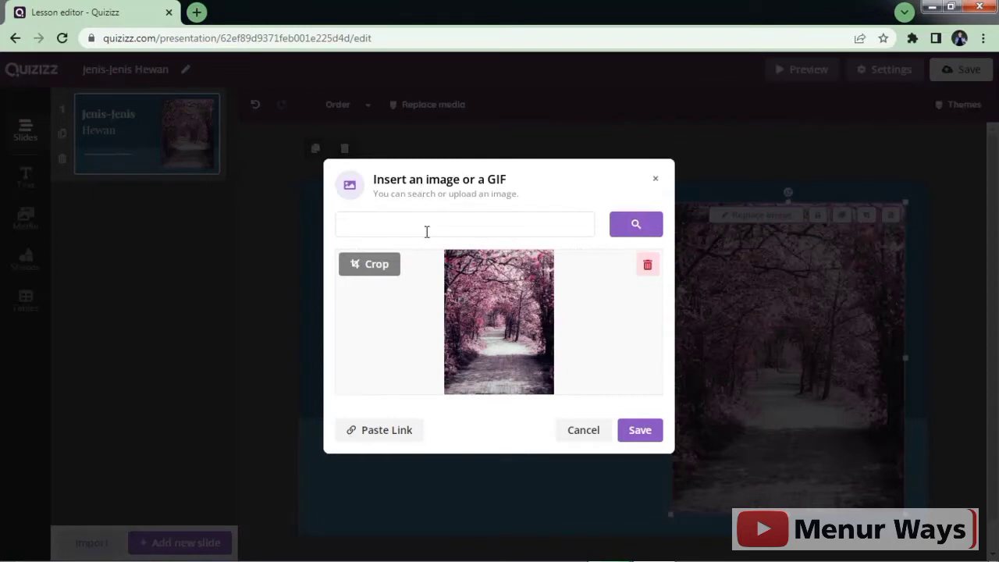
text(Hewan)
click(632, 225)
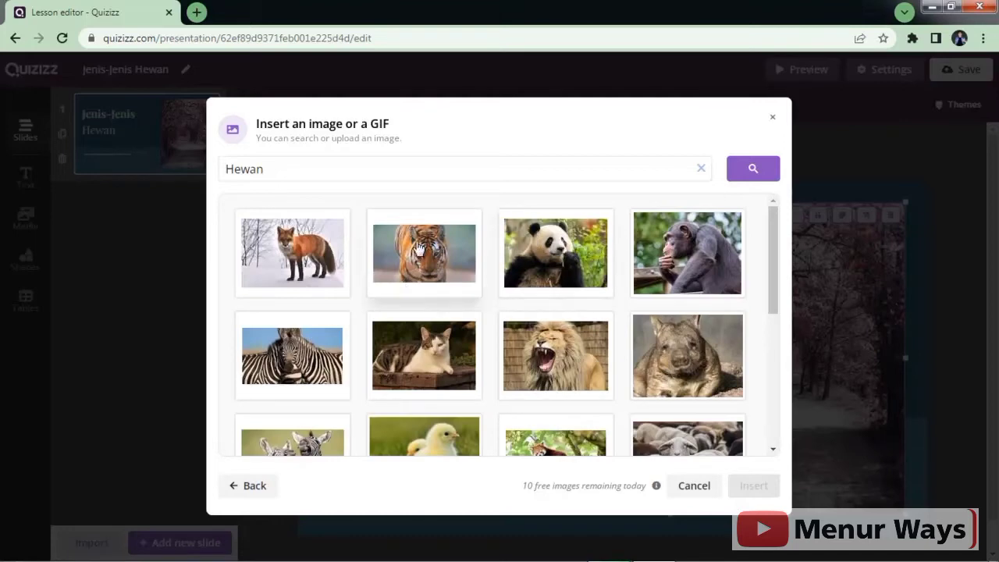
drag(772, 260, 771, 235)
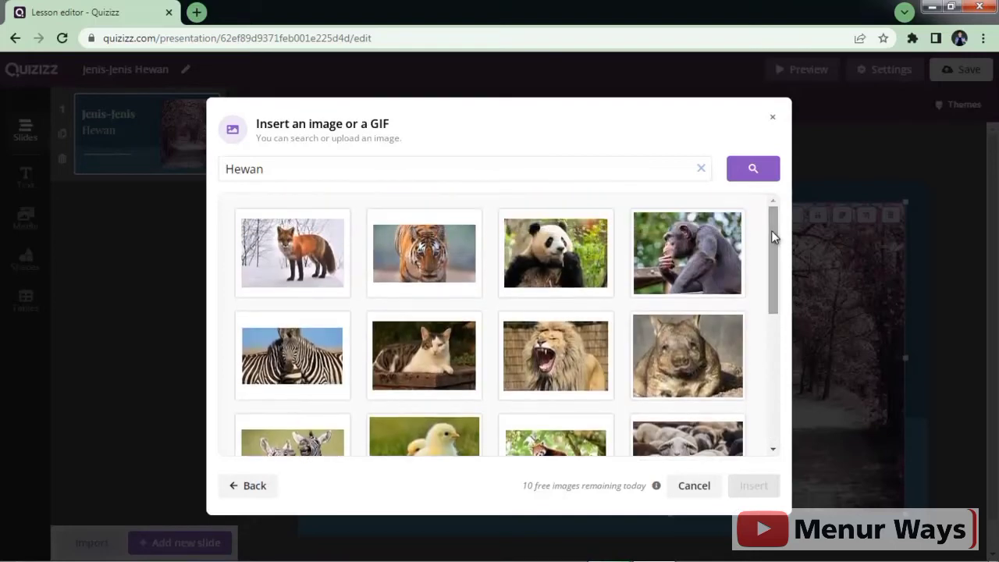
click(577, 265)
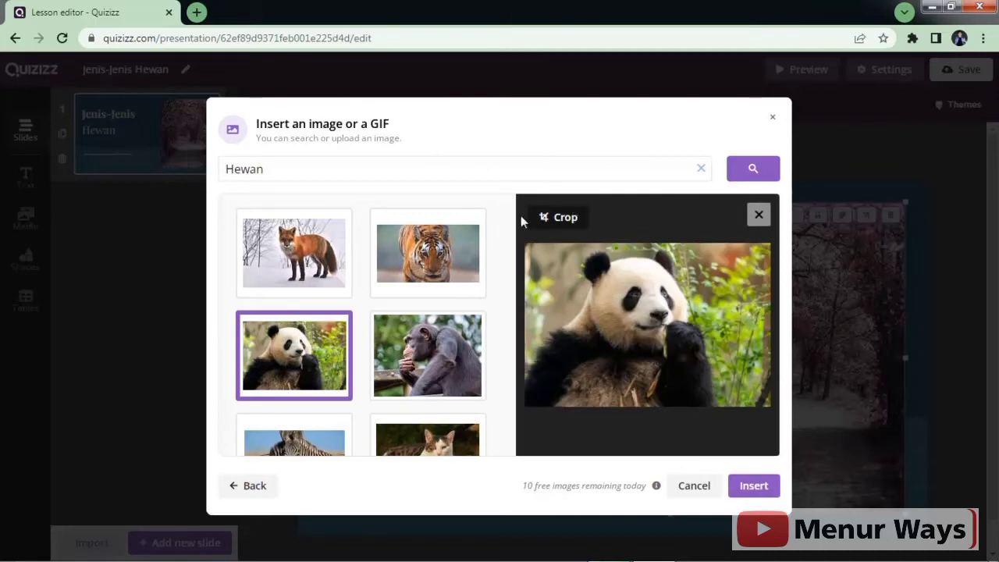
Step: Crop the panda photo to a tall, narrow frame and insert it onto the slide
click(561, 220)
drag(771, 325, 723, 325)
drag(529, 324, 574, 330)
drag(719, 326, 702, 328)
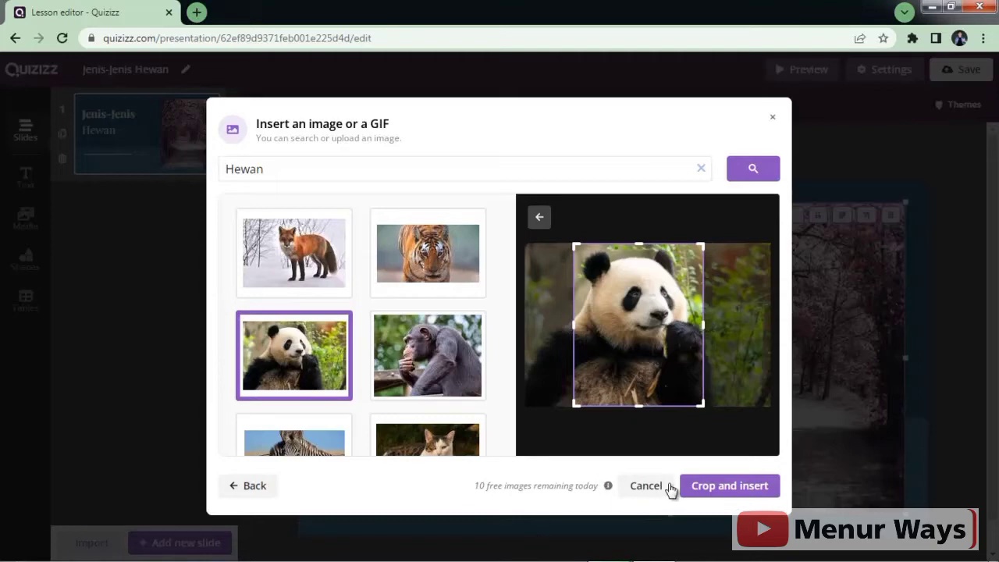
click(734, 488)
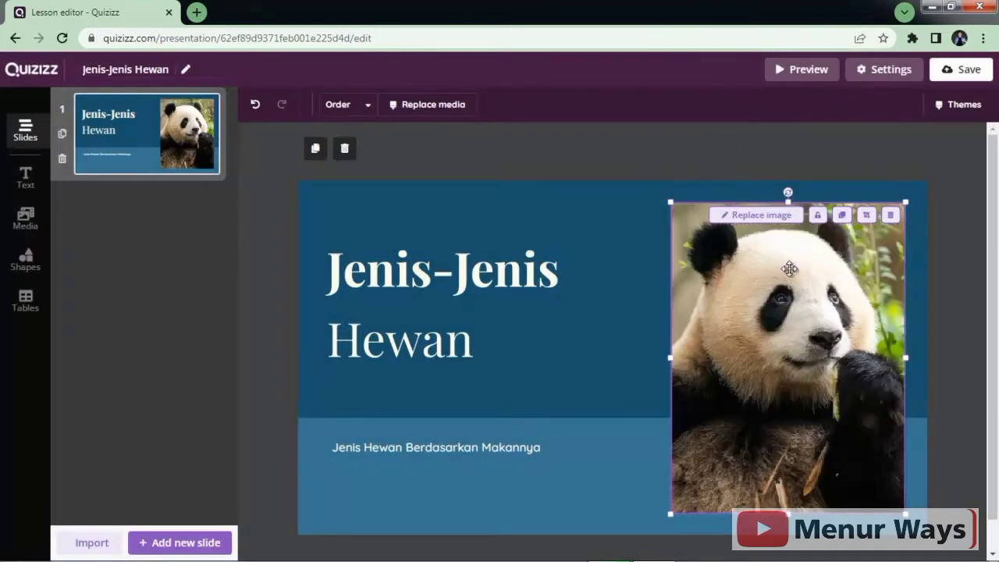
Step: Preview the panda title slide as participants see it, then return to the editor
click(939, 383)
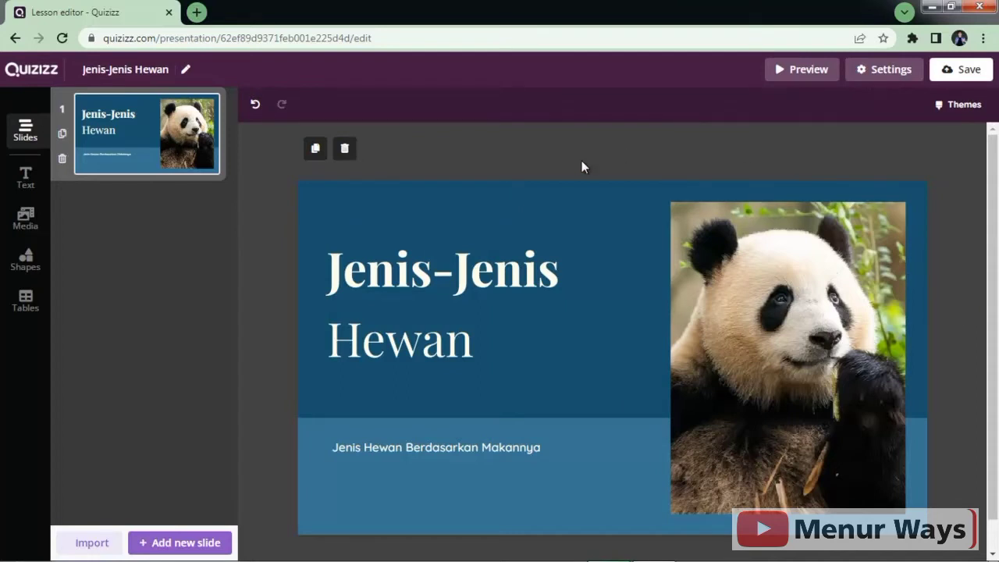
click(797, 77)
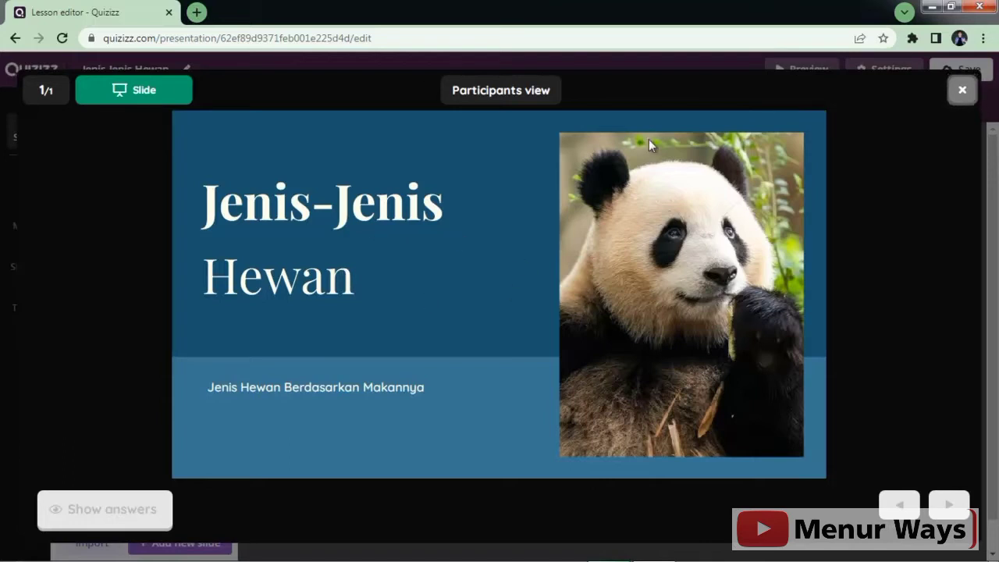
click(964, 95)
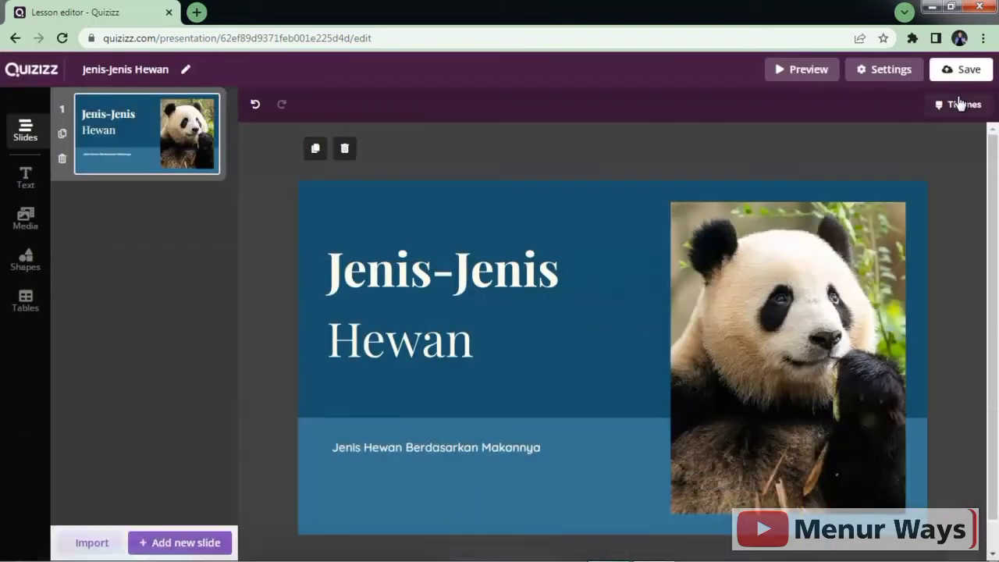
Step: Save the lesson and choose the tiger photo from a 'hewan' search as title image
click(868, 69)
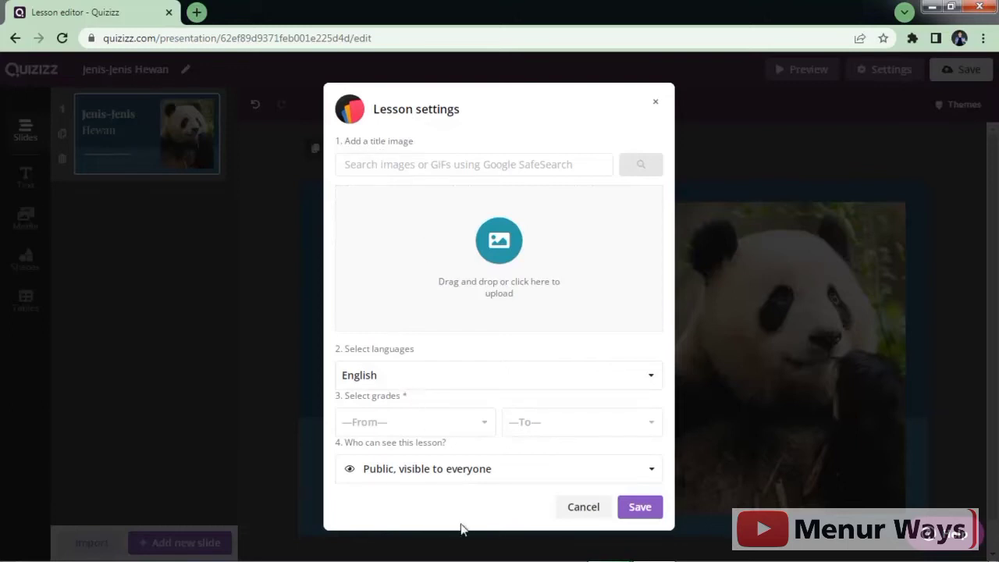
click(594, 513)
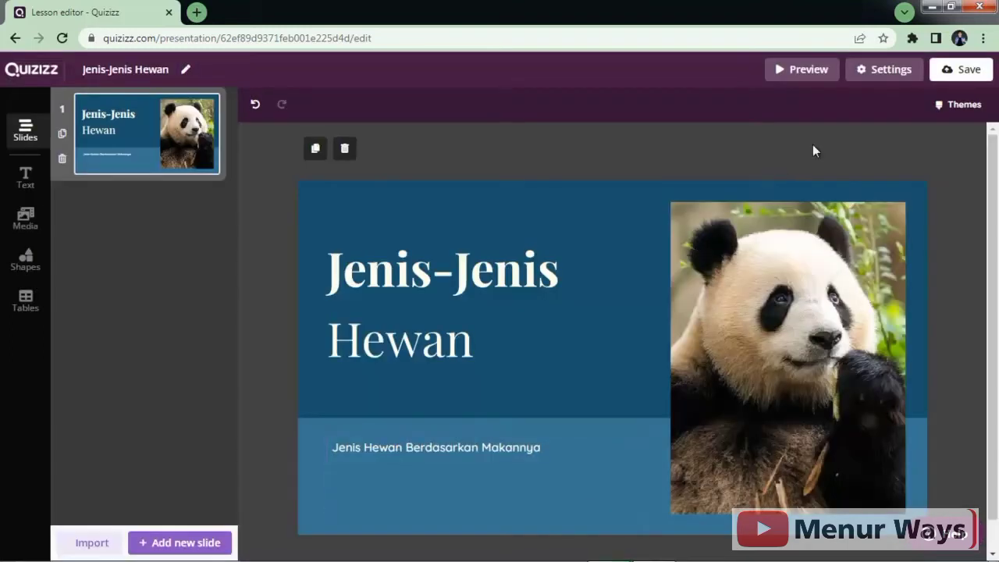
click(968, 72)
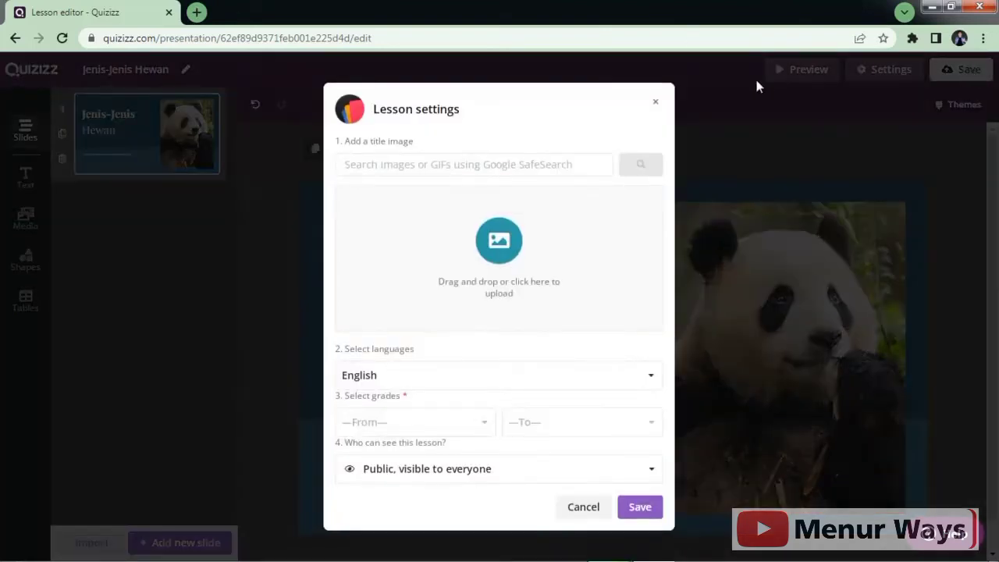
click(463, 166)
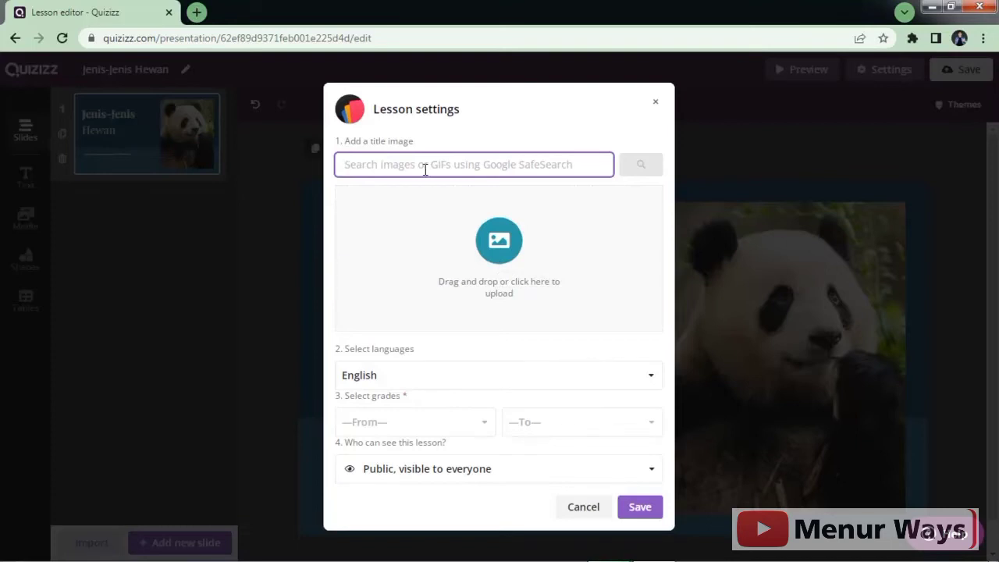
text(hewan)
click(638, 168)
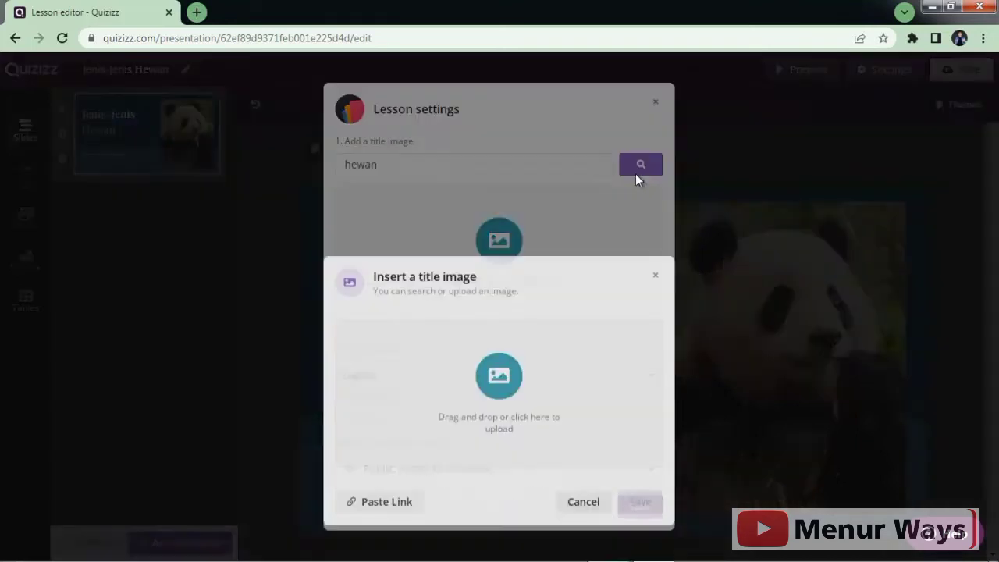
click(418, 265)
Step: Crop the tiger photo narrower on both sides and insert it as the title image
click(555, 222)
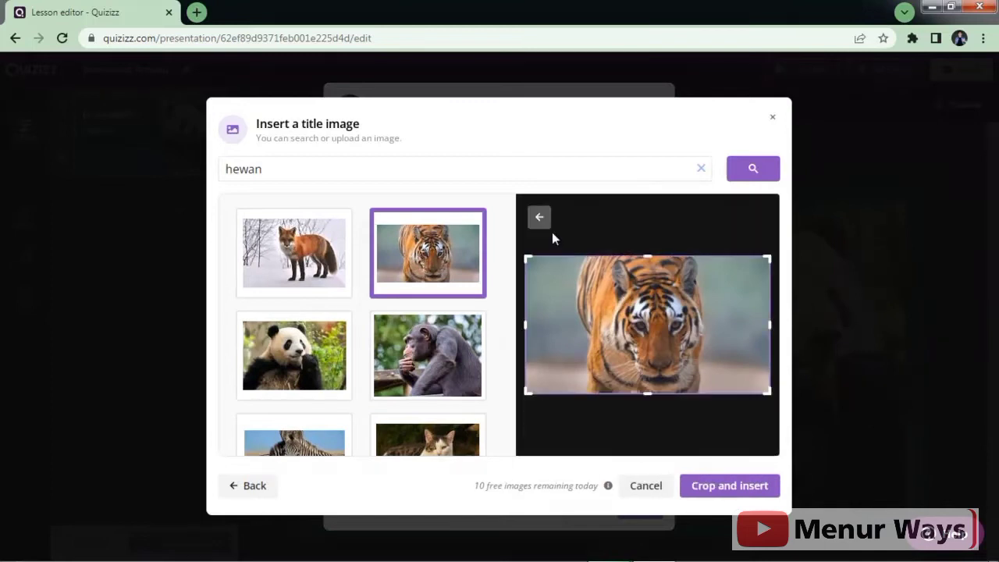
drag(526, 328, 573, 329)
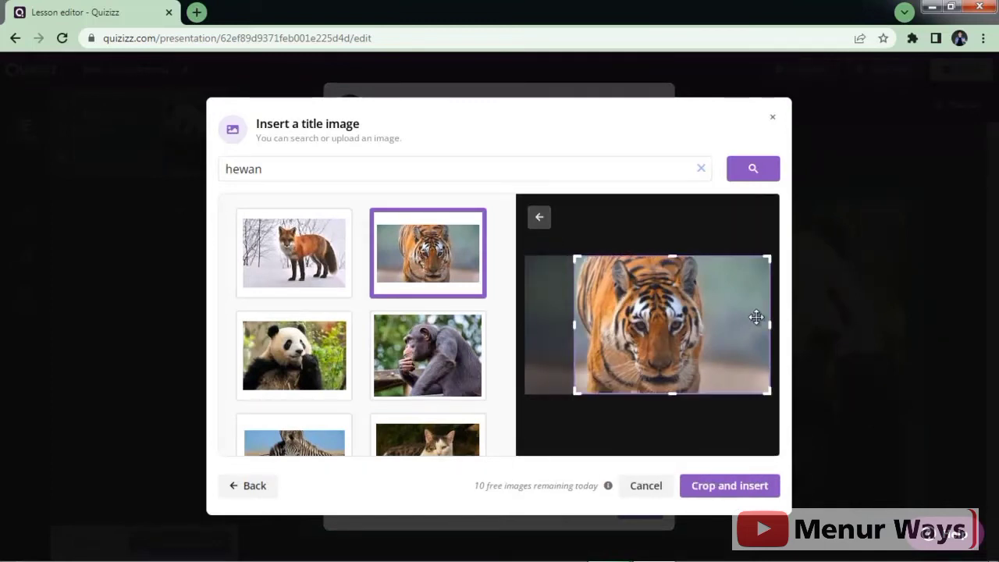
drag(769, 325, 716, 319)
click(725, 489)
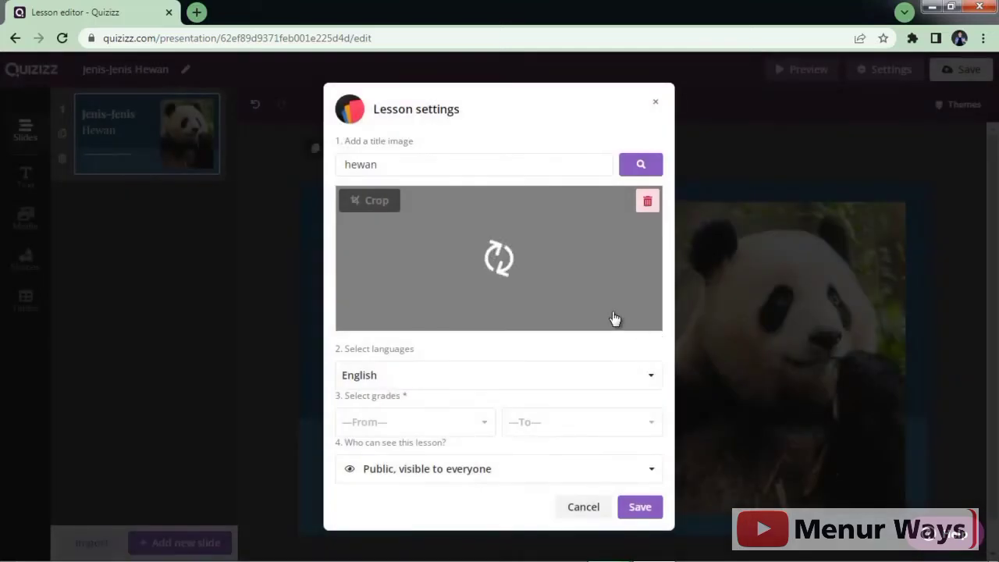
Step: Set the lesson language to Indonesian and the grade range from 1st to 3rd
click(405, 383)
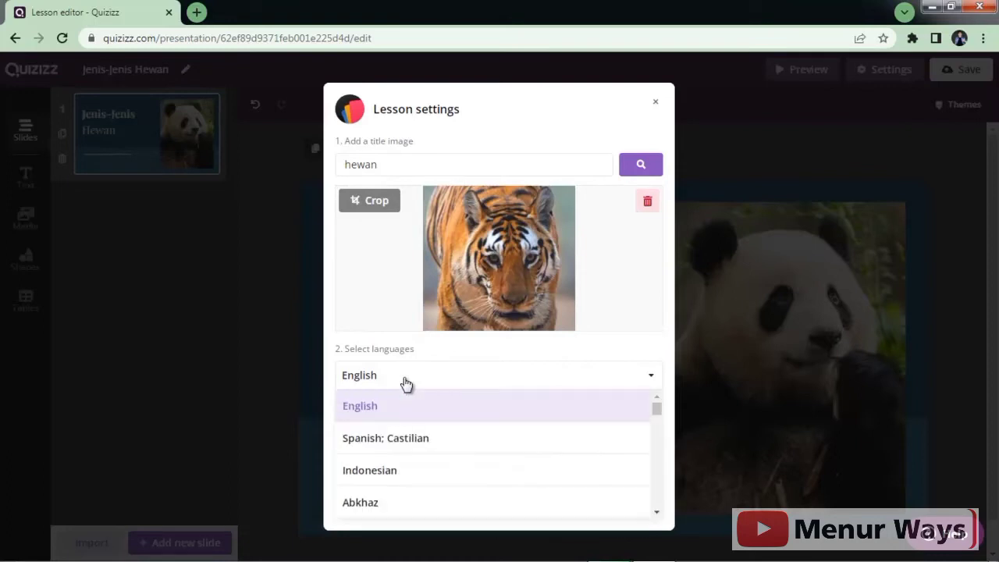
click(442, 470)
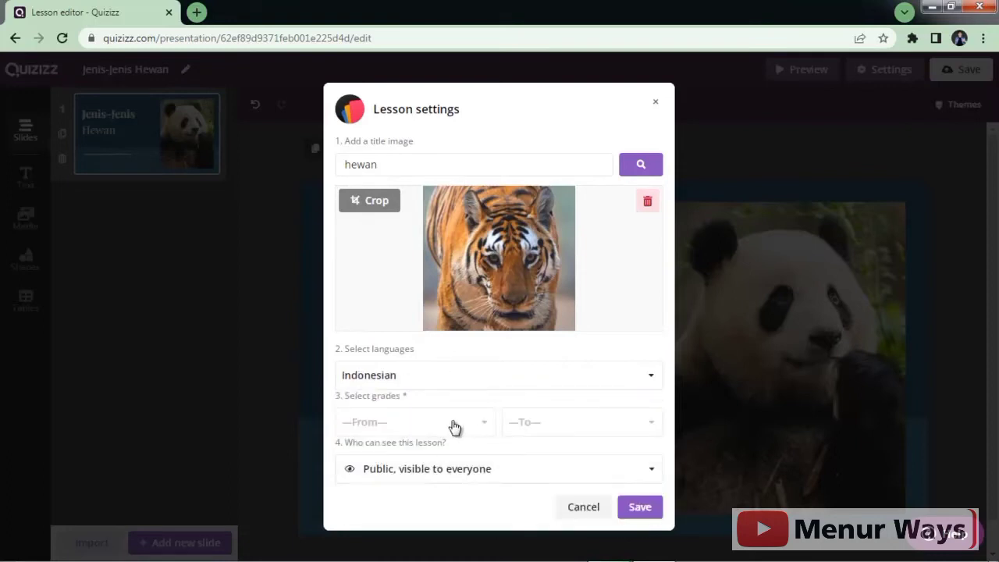
click(482, 429)
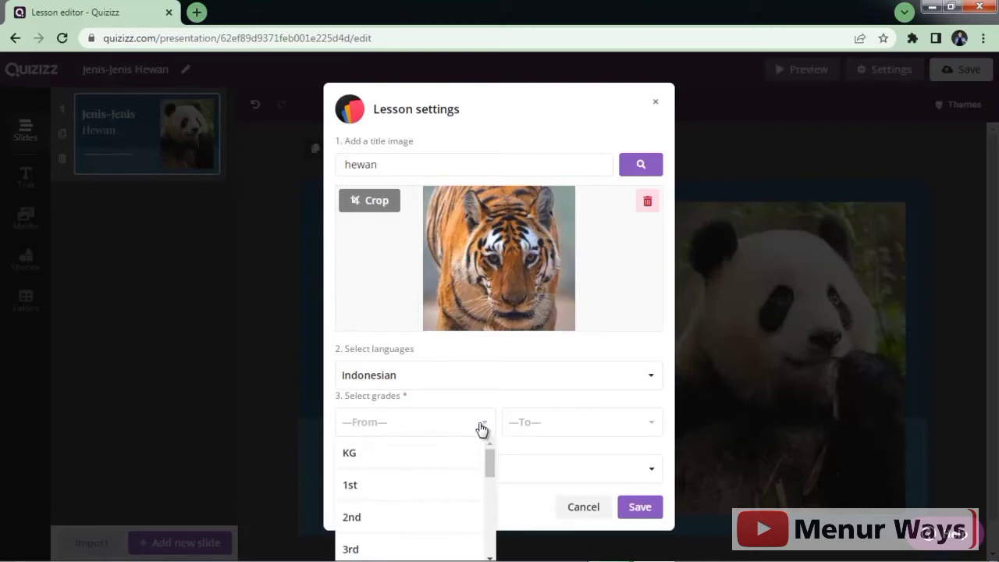
click(442, 490)
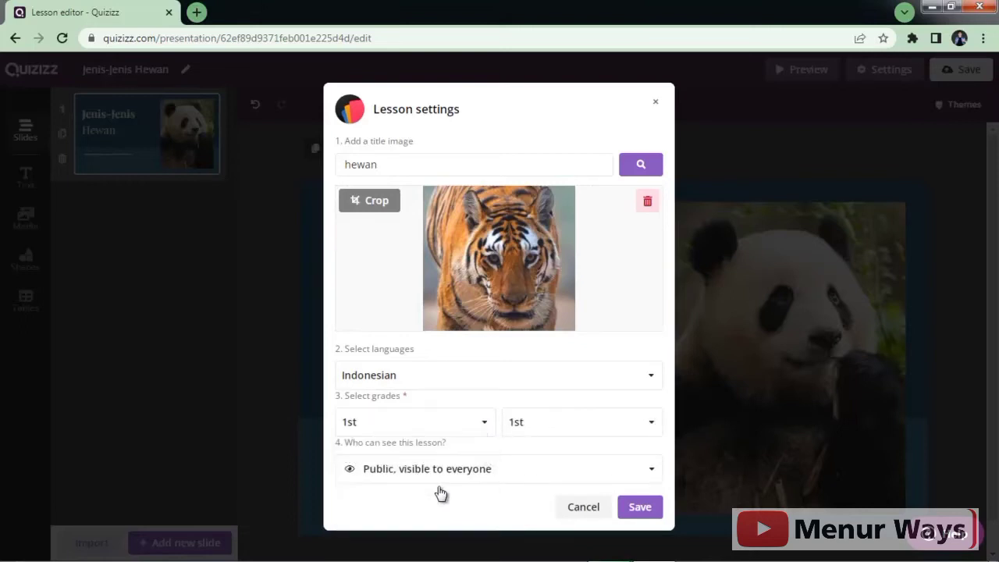
click(593, 429)
click(541, 546)
click(578, 430)
click(662, 460)
click(656, 429)
click(659, 470)
click(650, 435)
click(650, 439)
Step: Keep the lesson visibility Public and save the lesson settings
click(639, 470)
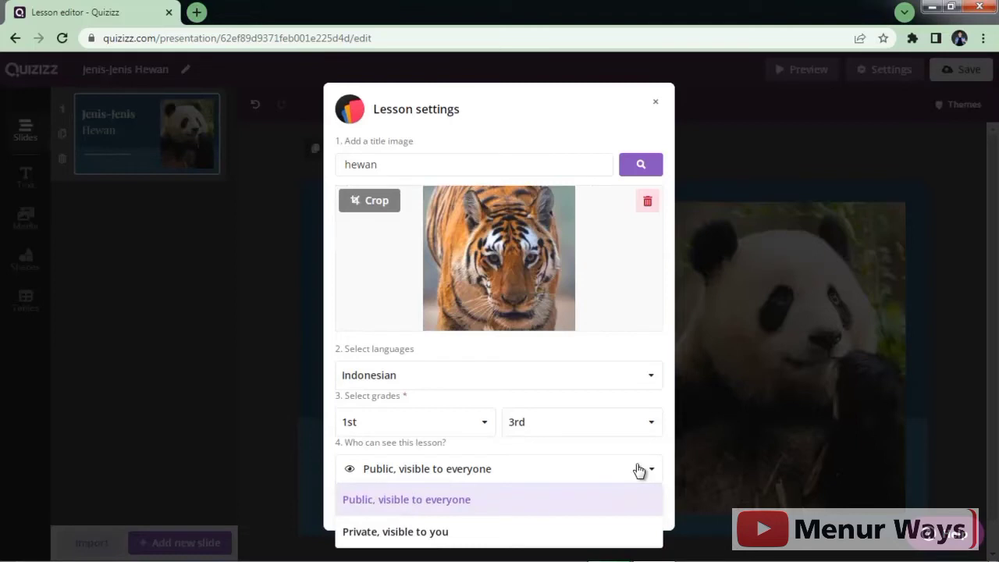
click(639, 471)
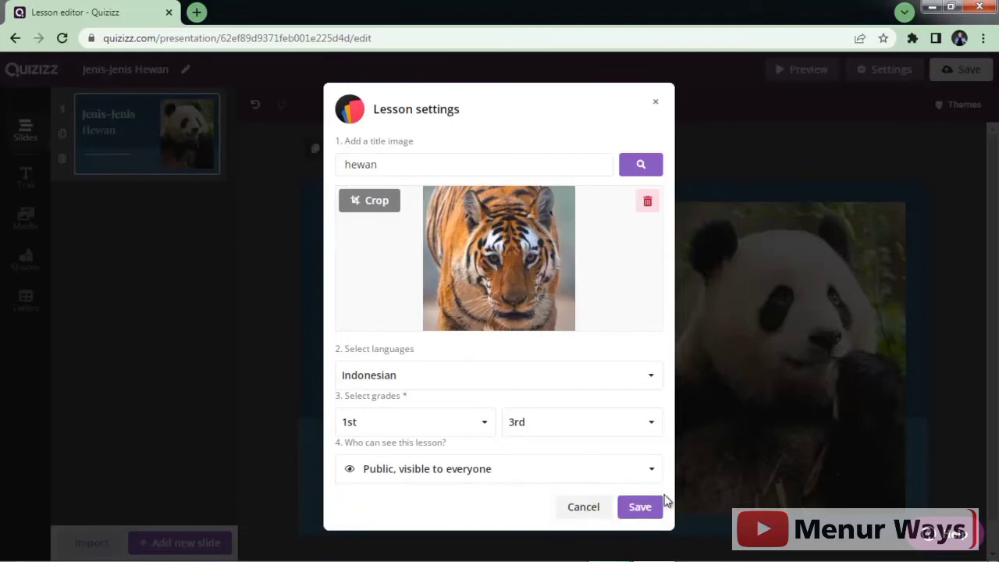
click(642, 508)
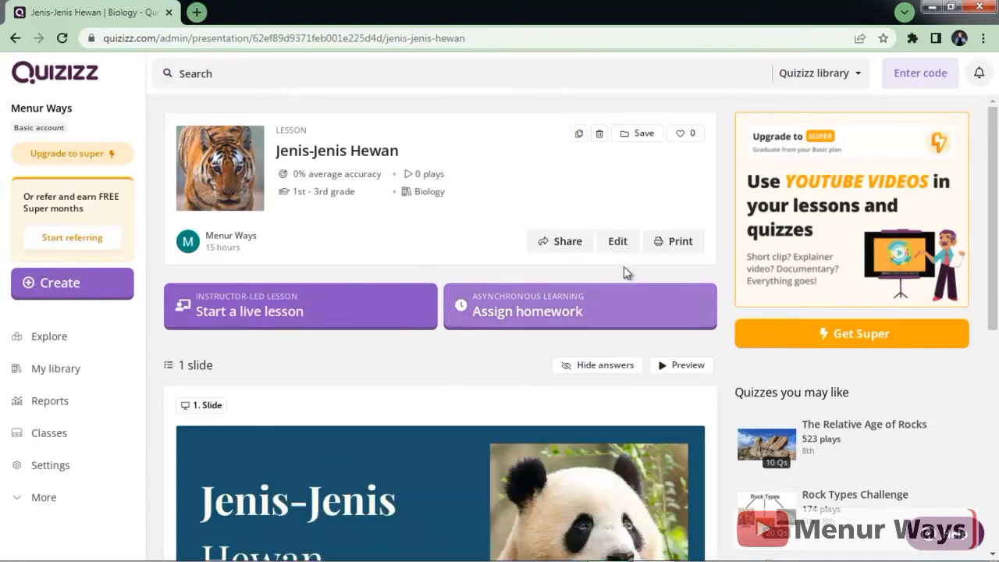
Step: Return from the saved Jenis-Jenis Hewan lesson page to its slide editor
click(618, 242)
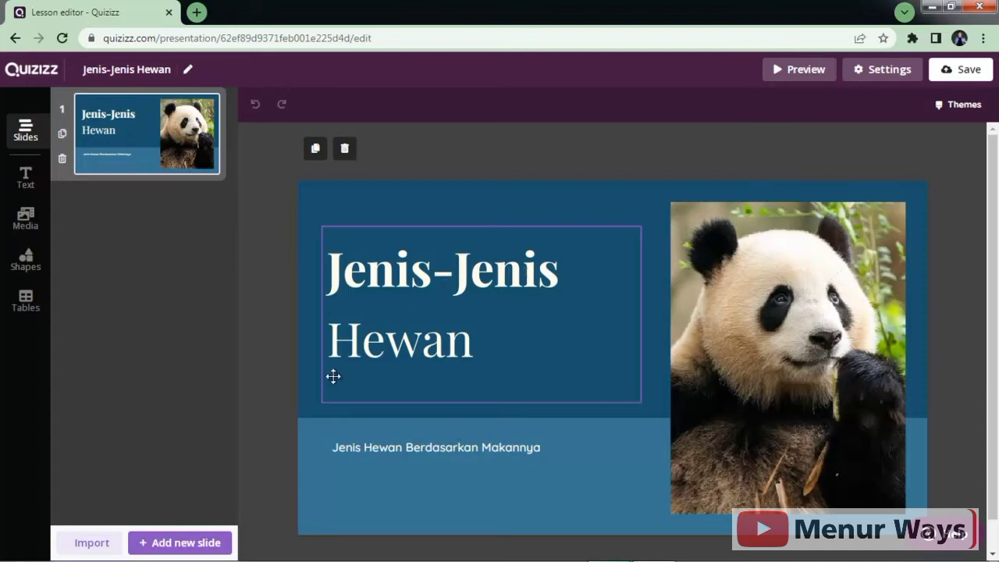
Step: Show the new-slide type choices and scroll through the question types down to Poll
click(185, 544)
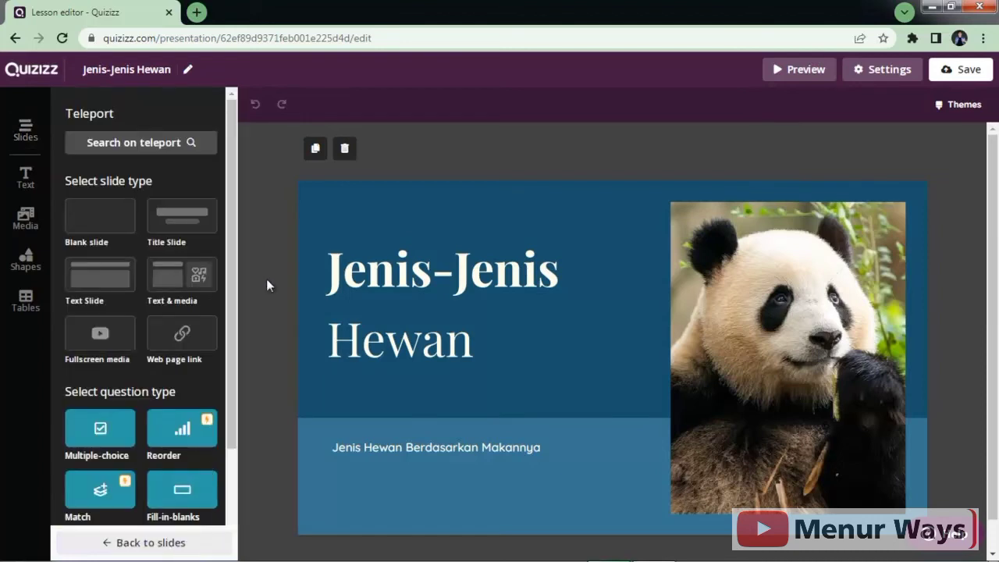
drag(236, 230, 231, 421)
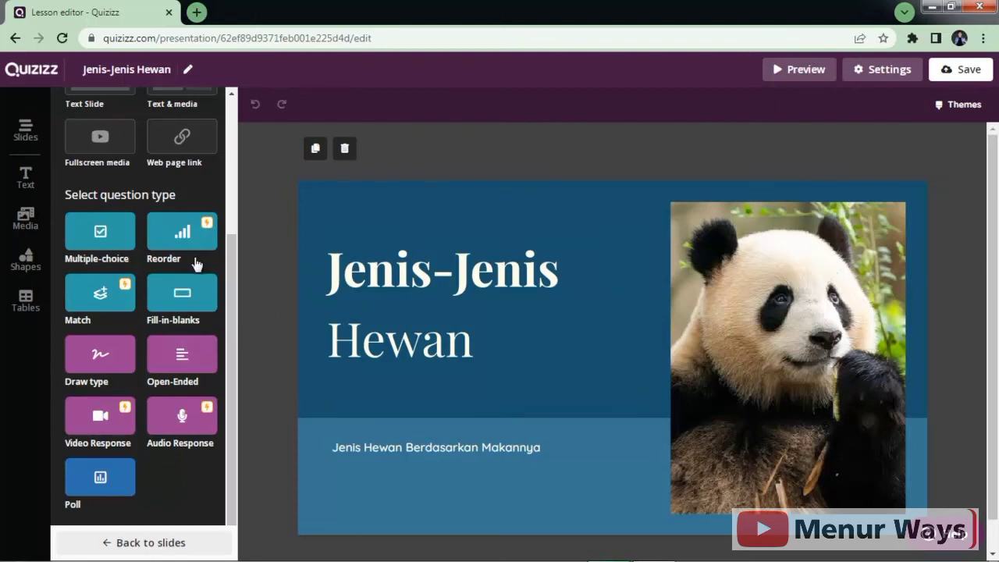
Step: Add a multiple-choice slide asking 'Apa contoh hewan pemakan daging?'
click(107, 238)
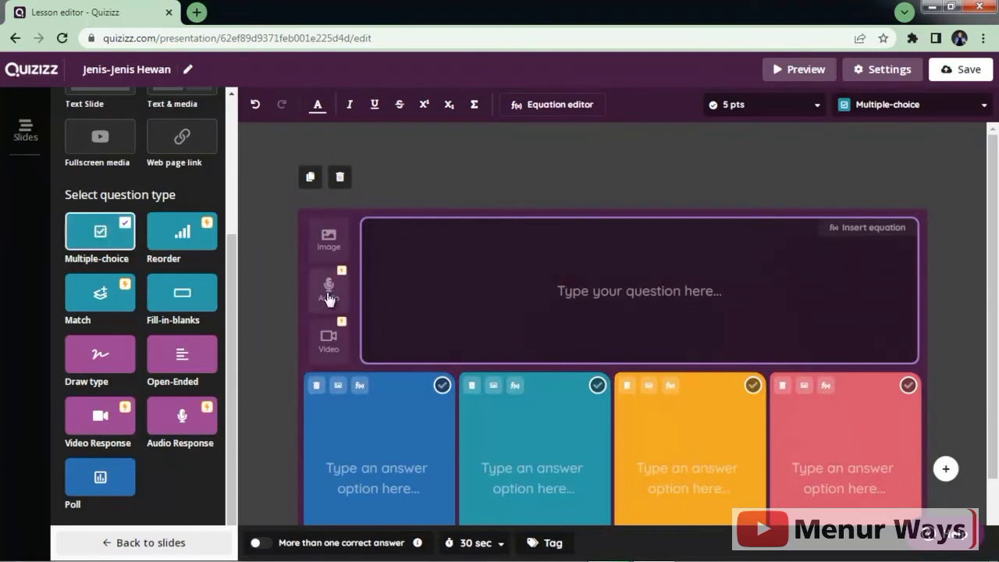
click(636, 291)
text(Apa )
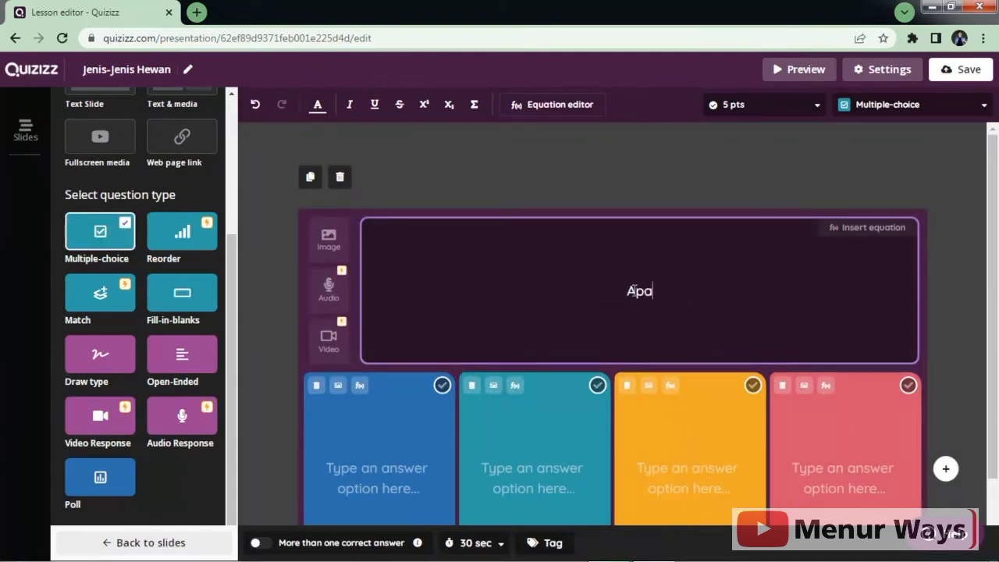
text(C)
key(BackSpace)
text(contoh hewan pemakan daging?)
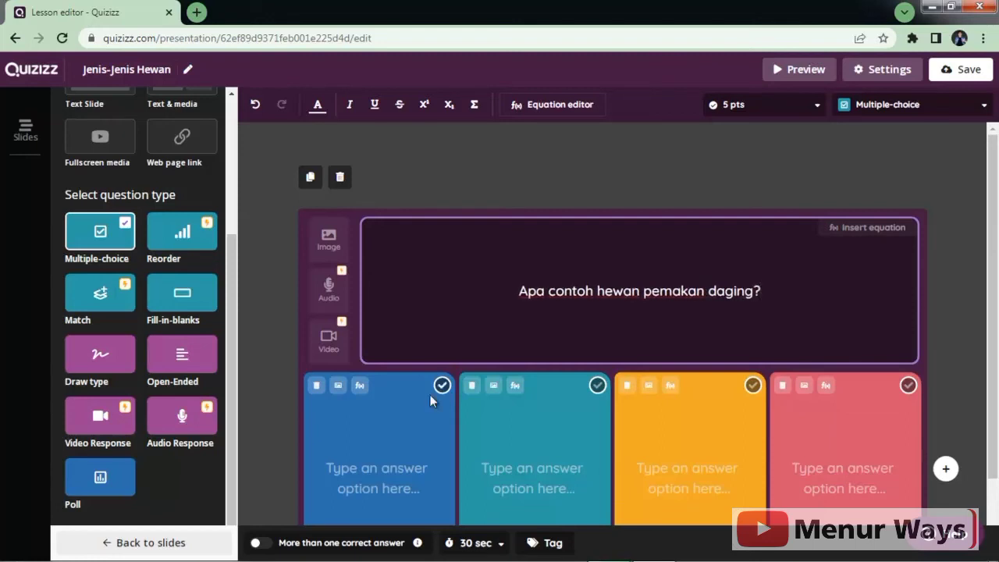
Step: Enter answers macan, rusa, sapi and kambing, marking macan as correct
click(391, 468)
text(macan)
click(531, 471)
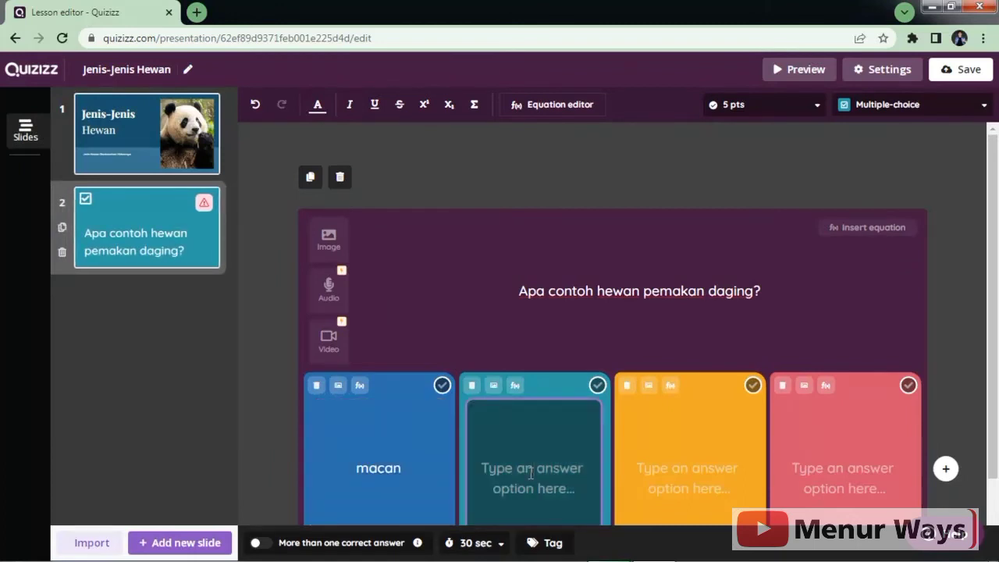
text(rusa)
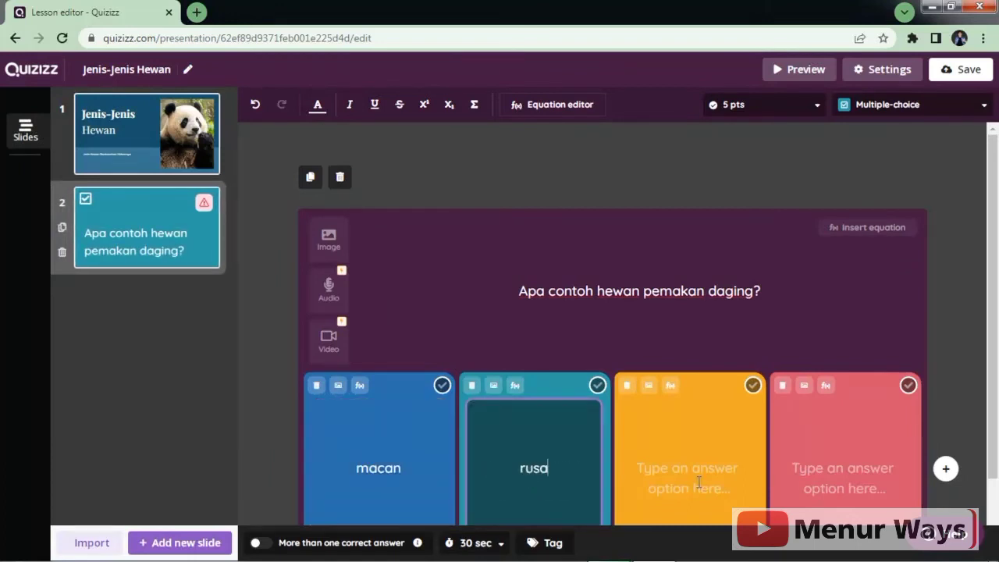
click(698, 481)
text(sapi)
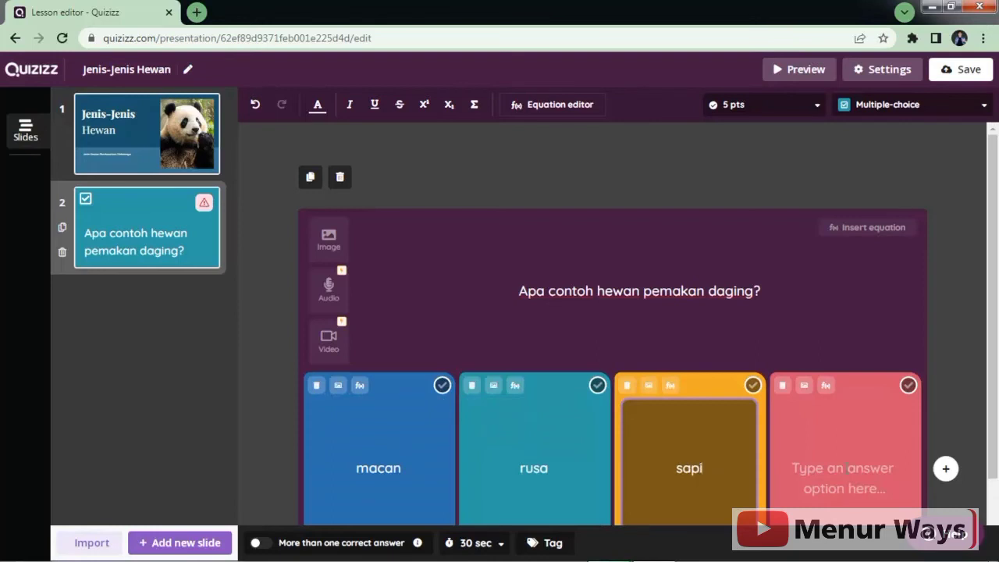
click(845, 467)
text(kambing)
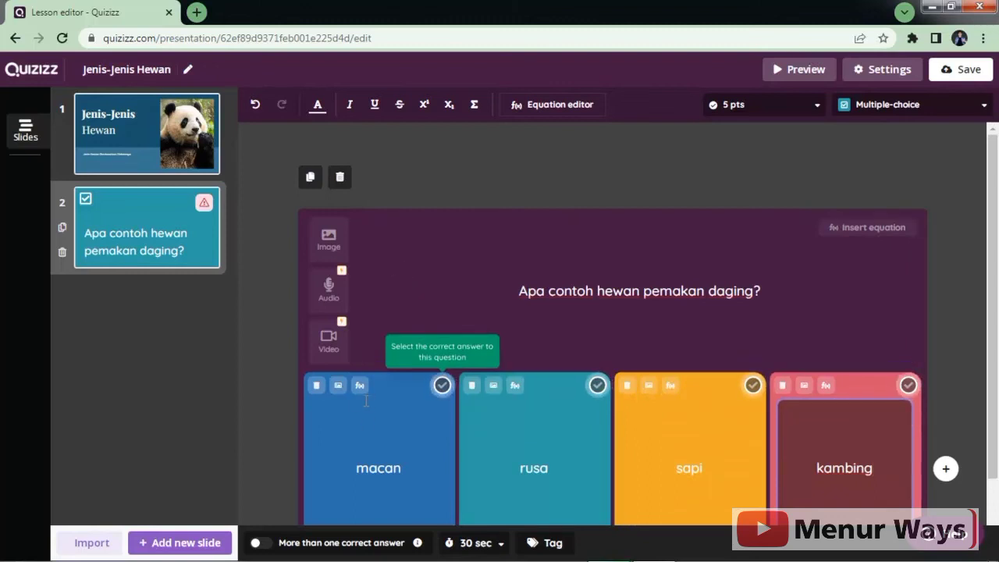
click(442, 386)
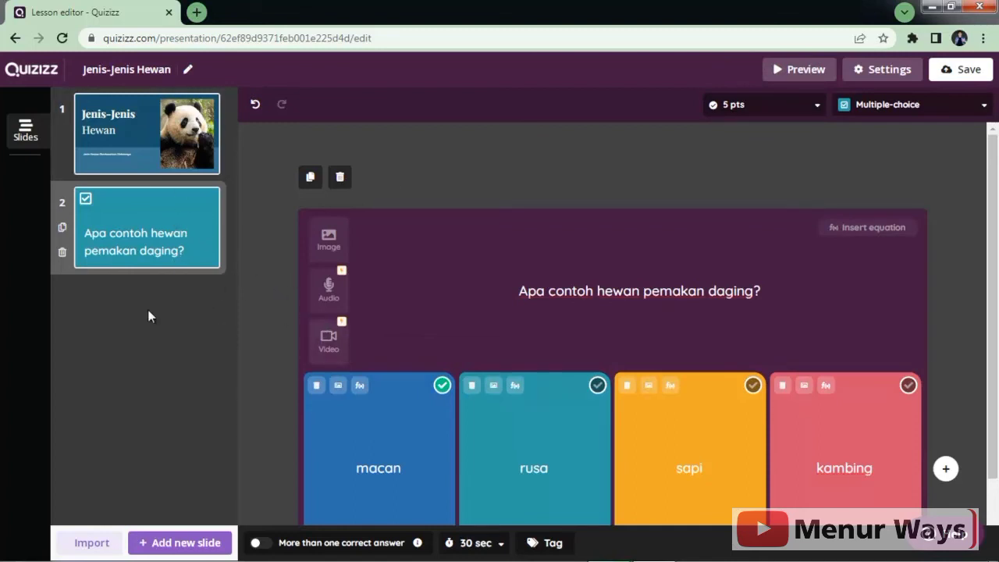
Step: Add a header-and-body text slide and set its header to 'Jenis Hewan'
click(200, 542)
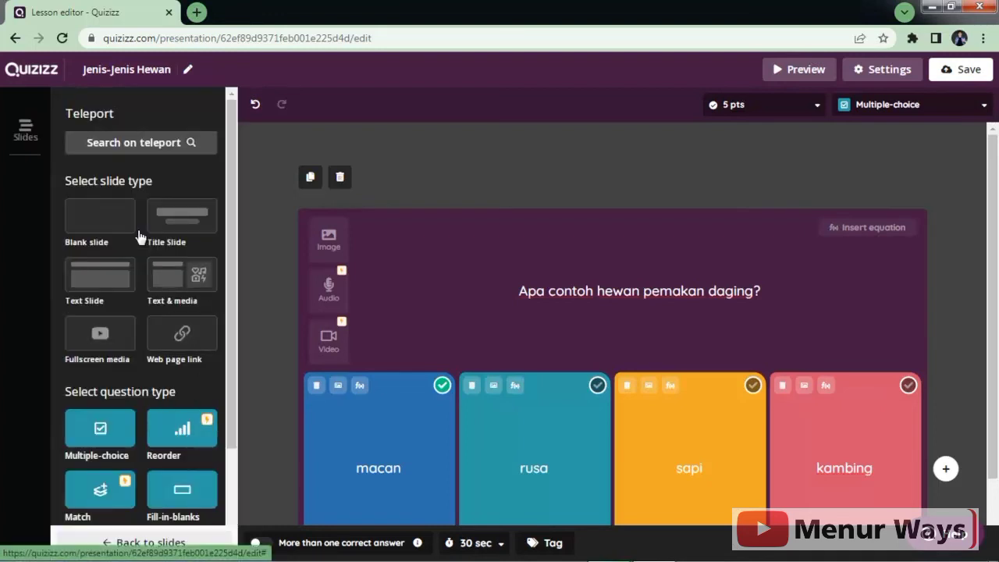
click(120, 286)
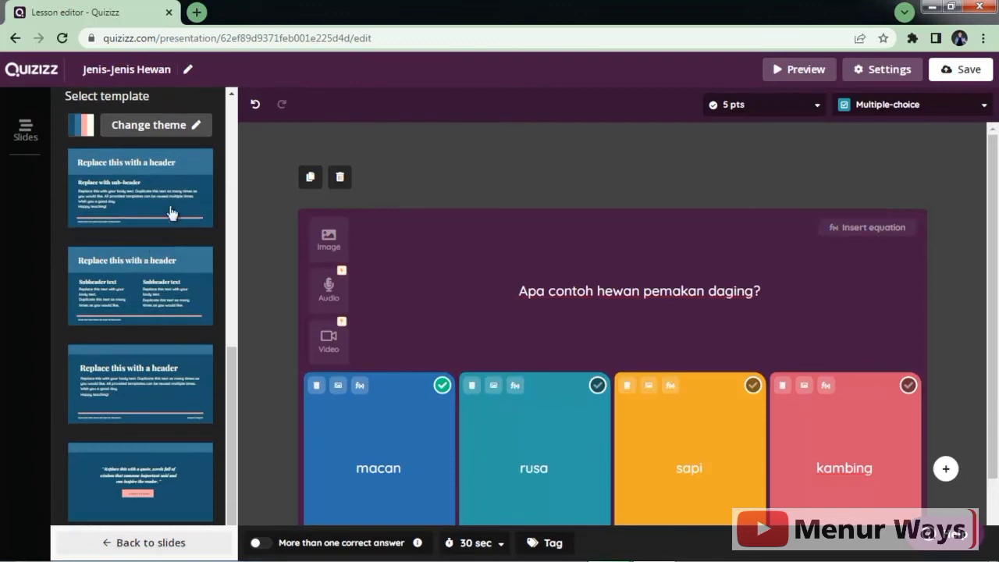
click(152, 374)
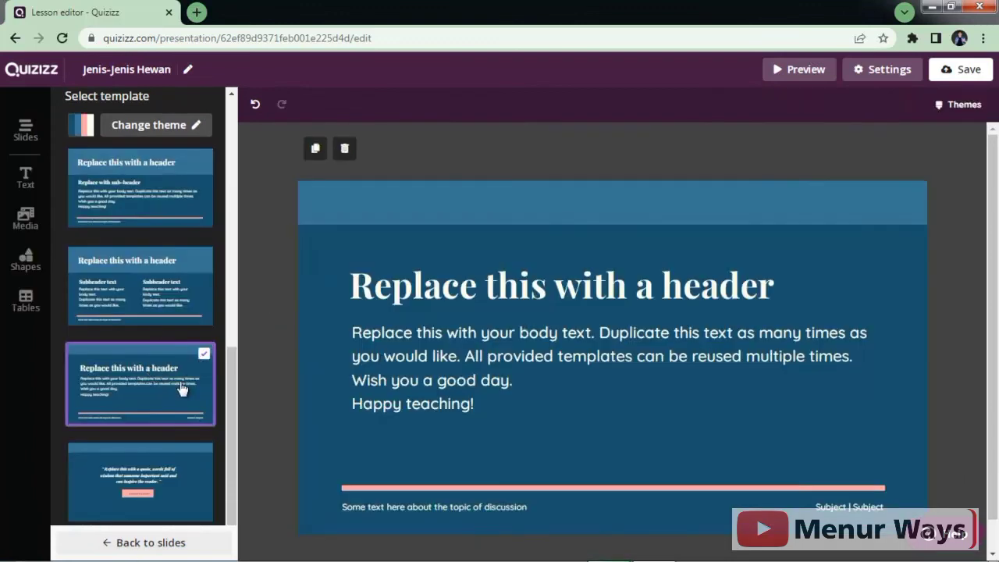
click(422, 282)
drag(351, 285, 892, 298)
text(Jenis )
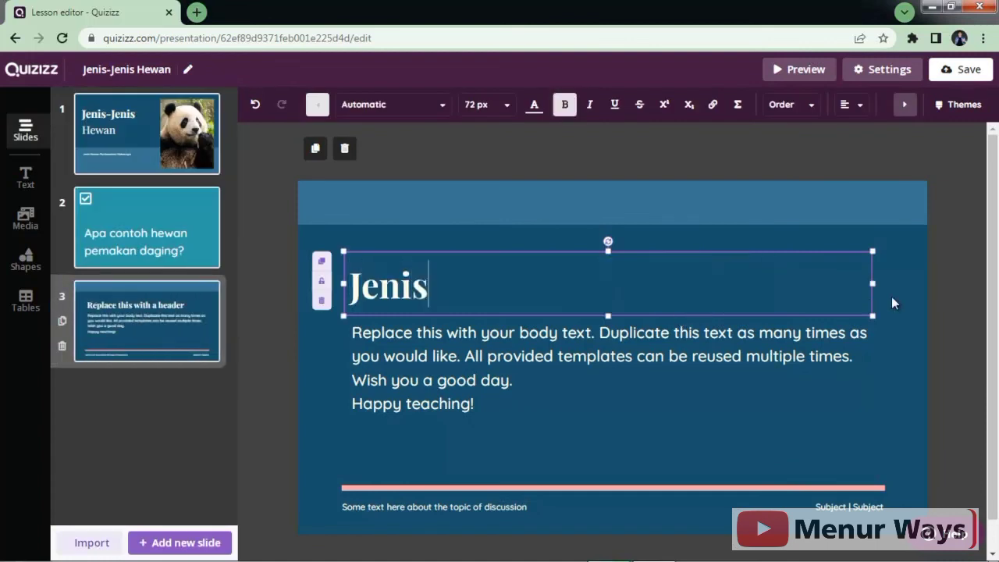
text(Hewan)
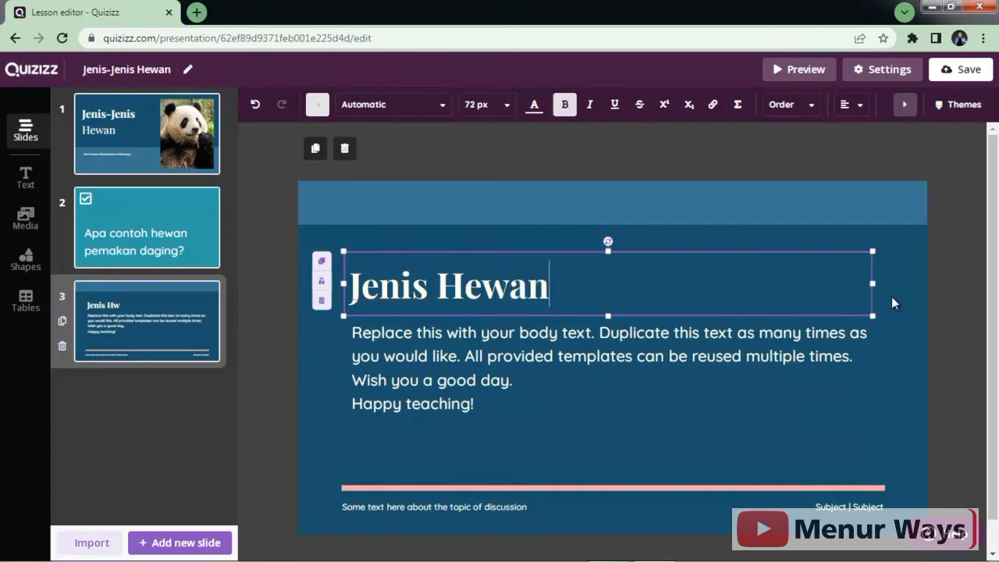
Step: Replace the body text with Herbivora, Karnovora and Omnivora on separate lines
click(750, 381)
drag(527, 411, 357, 312)
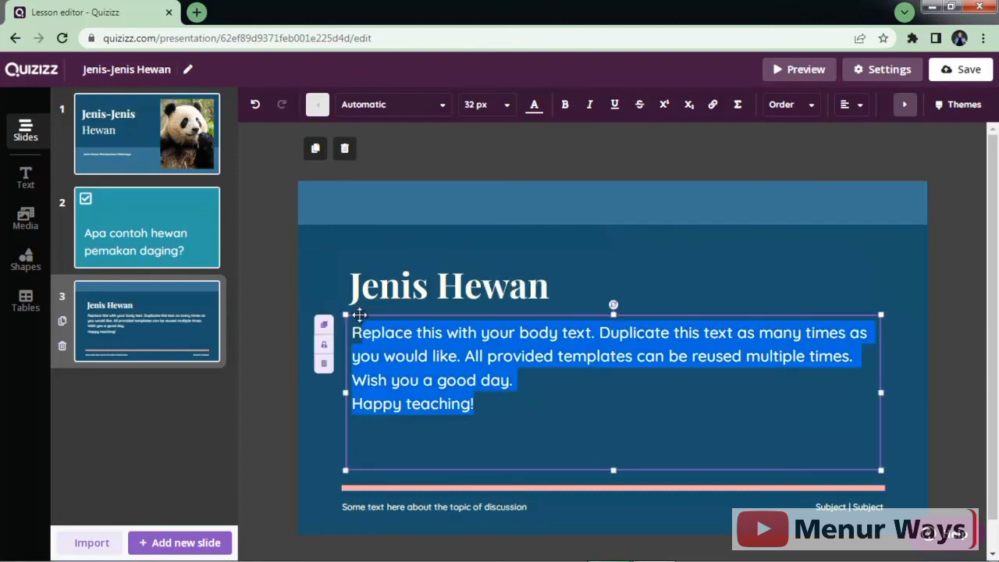
text(R)
key(BackSpace)
text(Herbi)
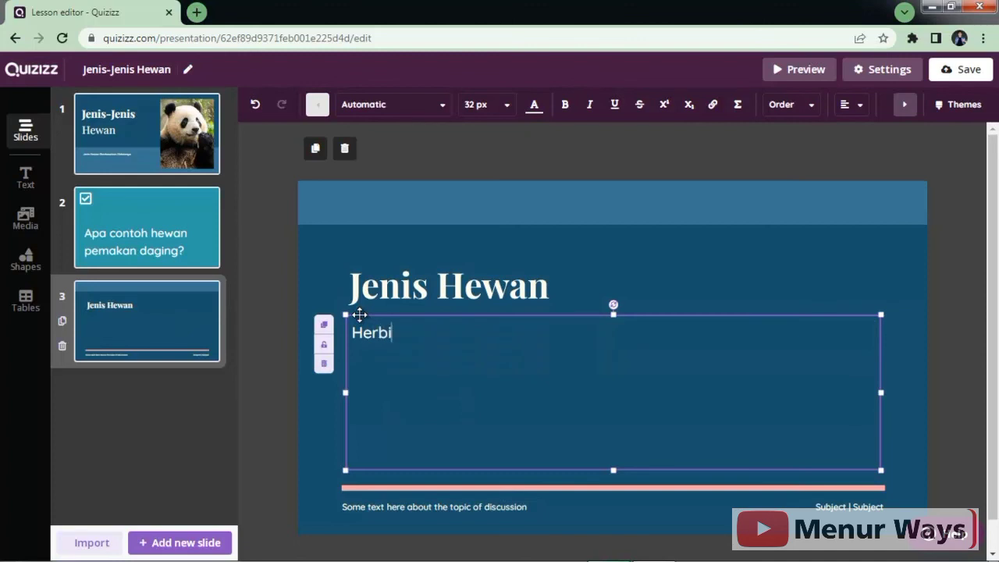
text(vora)
key(Return)
text(Ka)
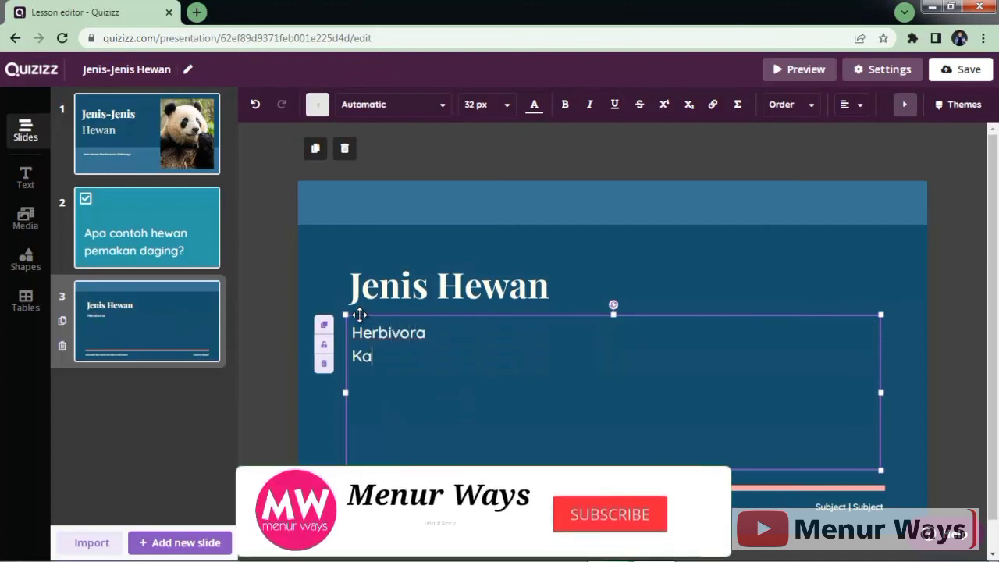
text(rnovora)
key(Return)
text(Omnivora)
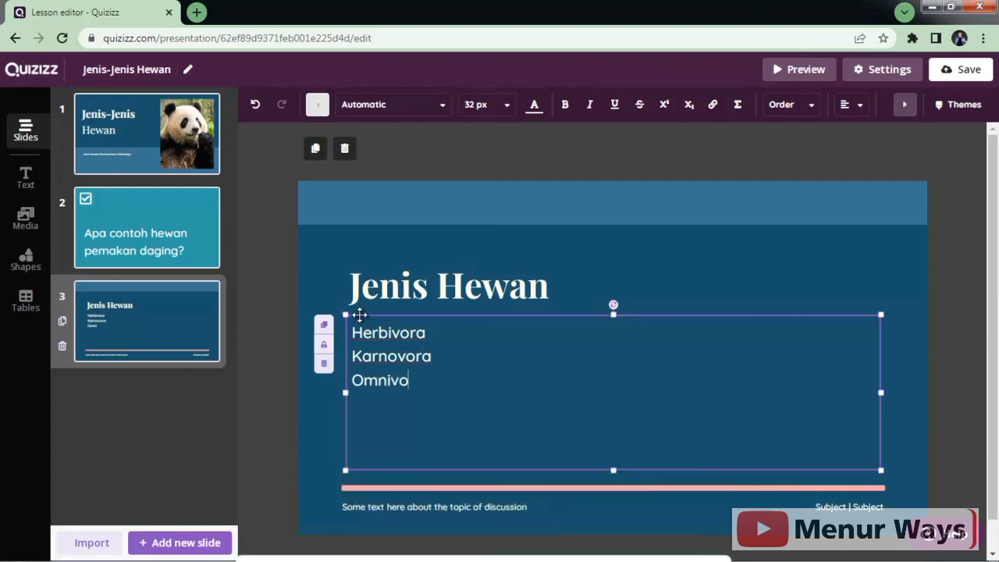
click(266, 429)
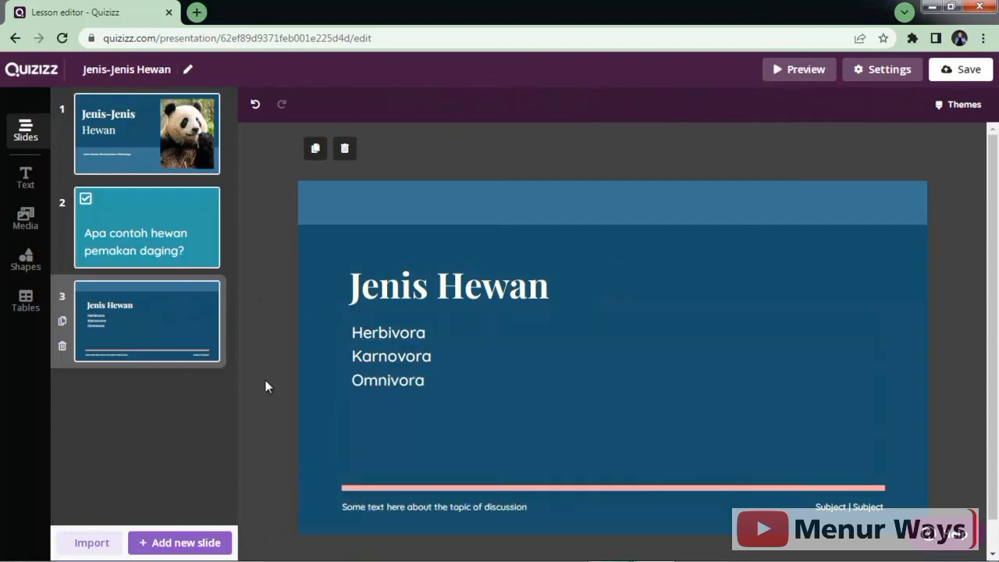
click(781, 70)
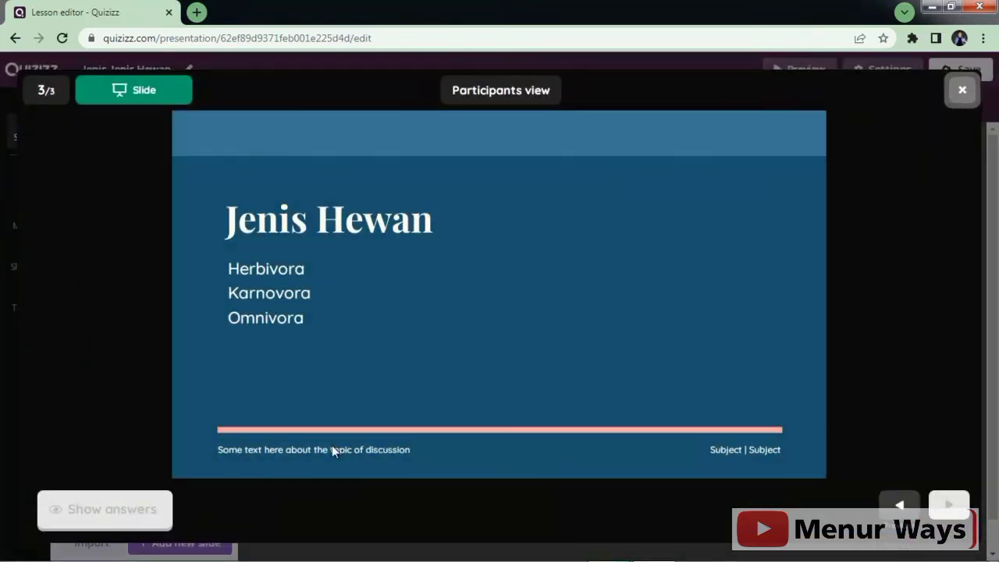
double_click(902, 508)
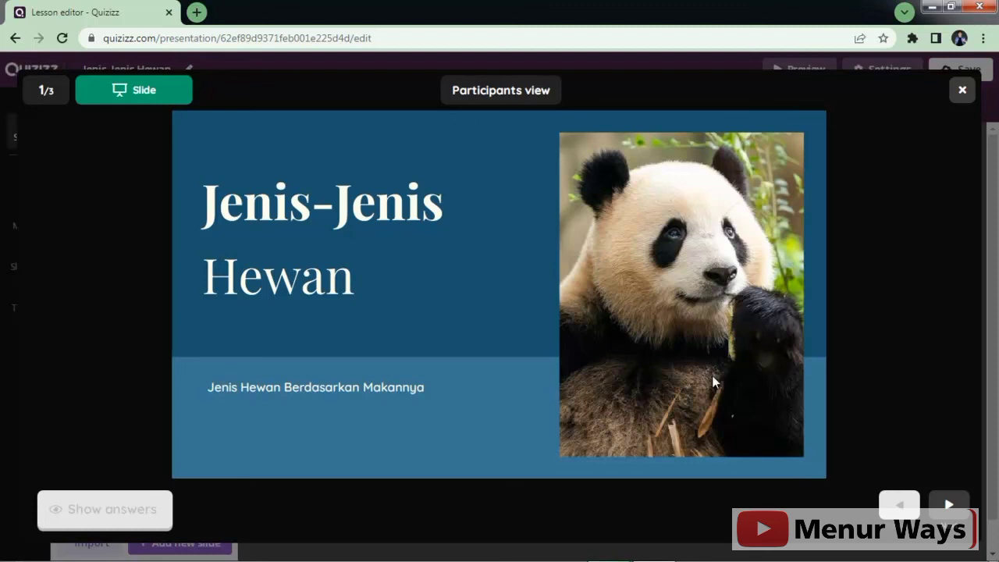
click(948, 506)
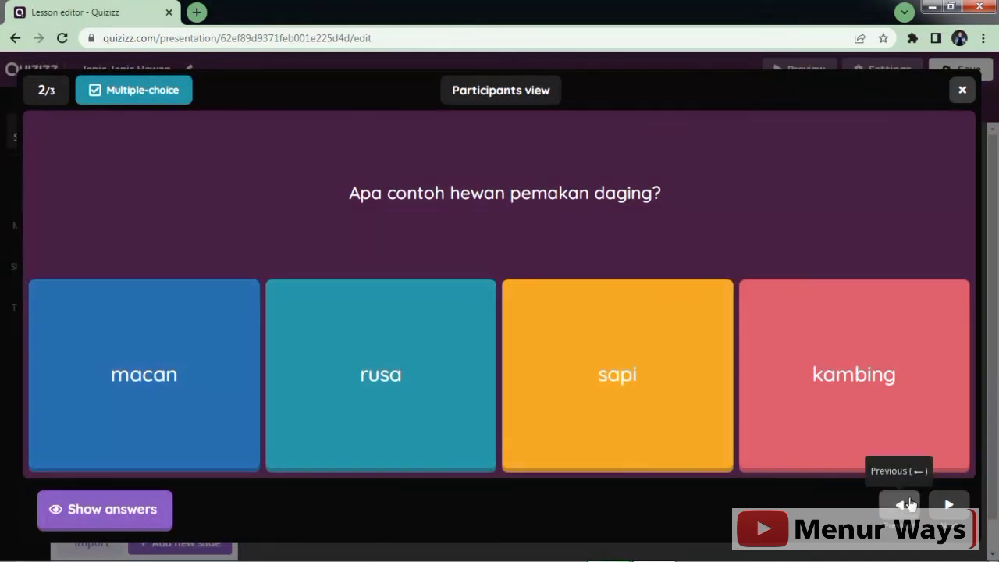
click(949, 506)
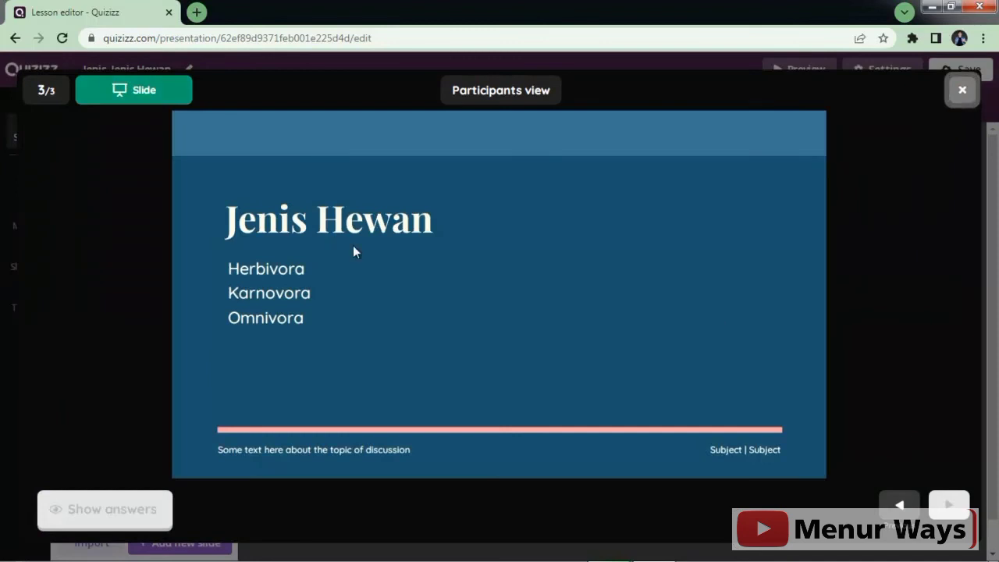
click(963, 90)
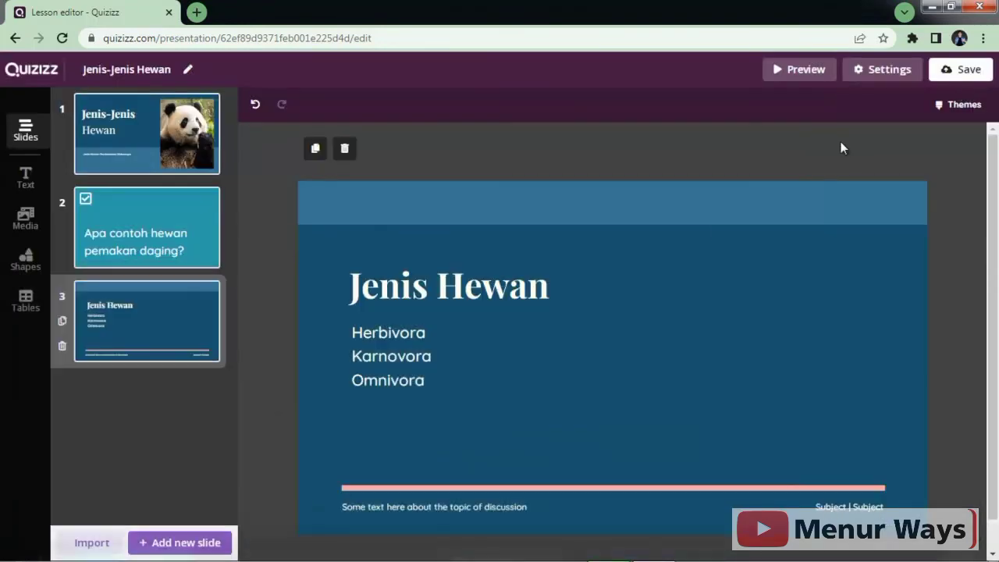